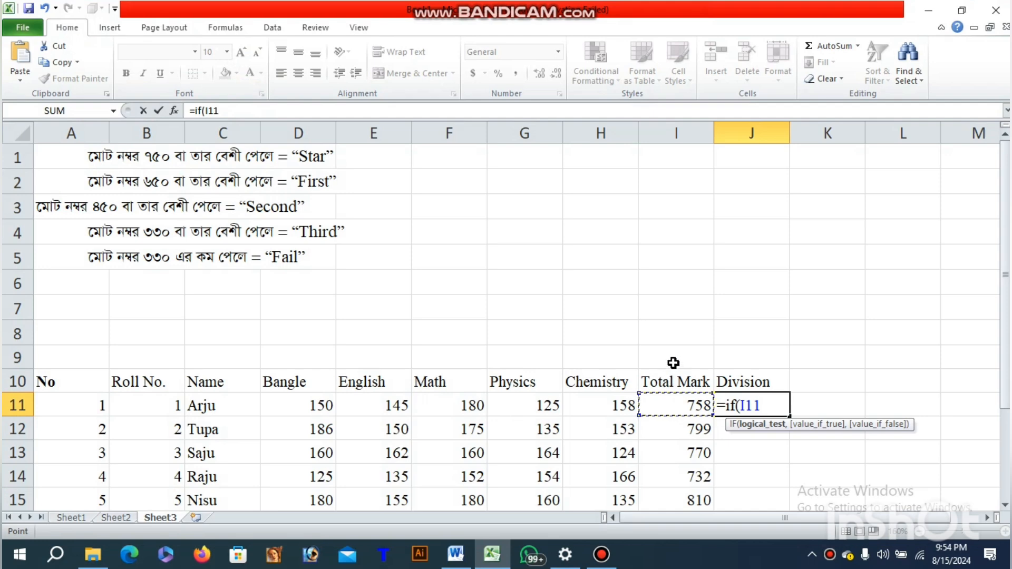
Discard the unfinished formula in Division cell J11 and clear the Total Mark values in I11:I15
key(BackSpace)
key(BackSpace)
key(Escape)
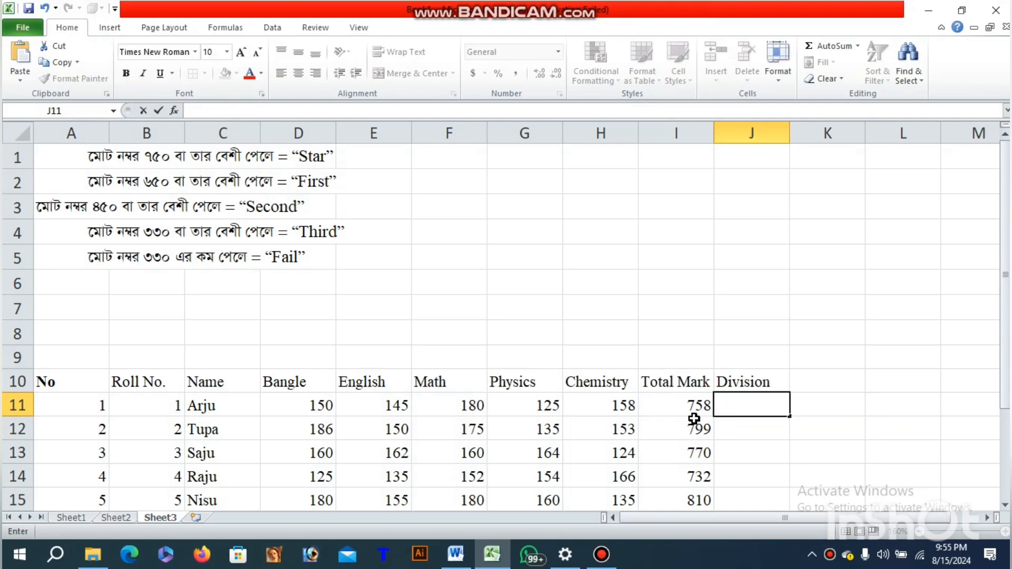
drag(688, 409, 685, 501)
key(Delete)
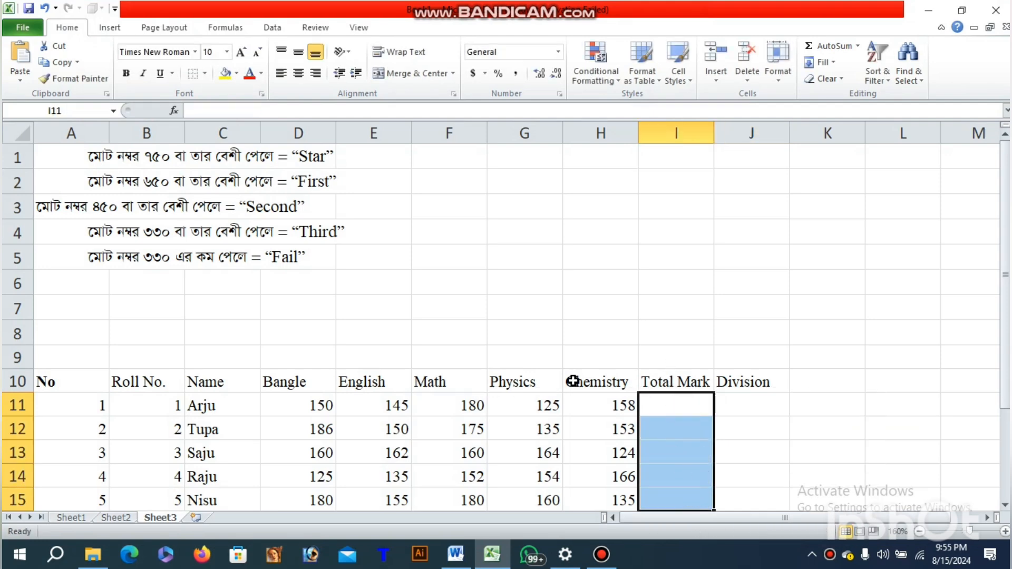
click(314, 264)
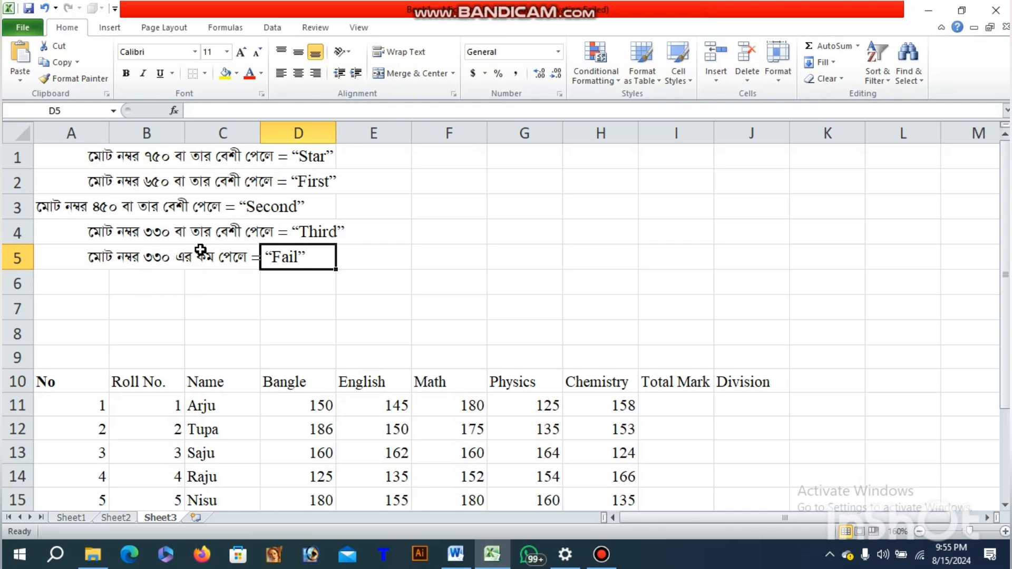
click(297, 302)
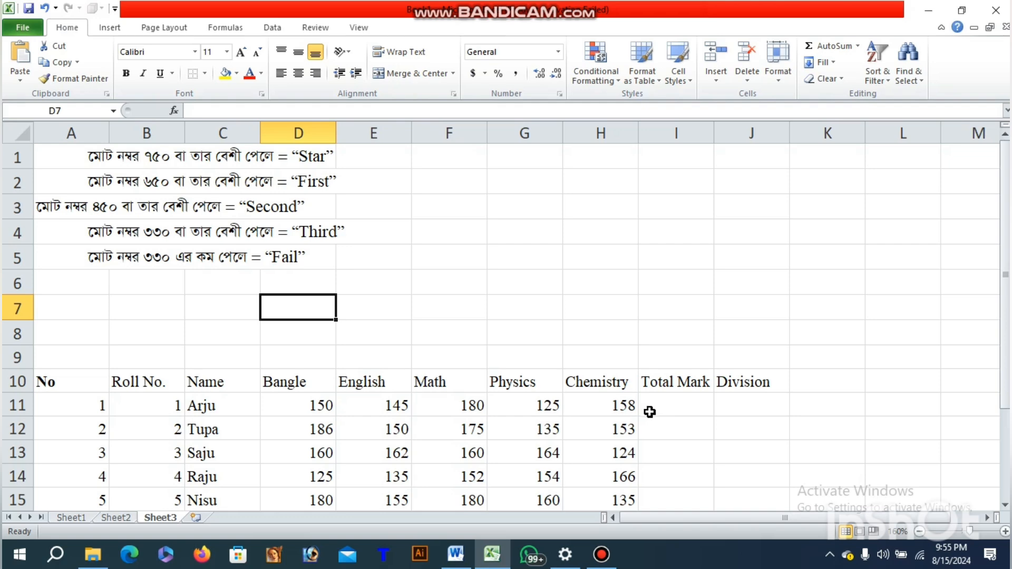
Enter the formula =sum(D11:H11) in I11 to total the first student's five subject marks
click(676, 407)
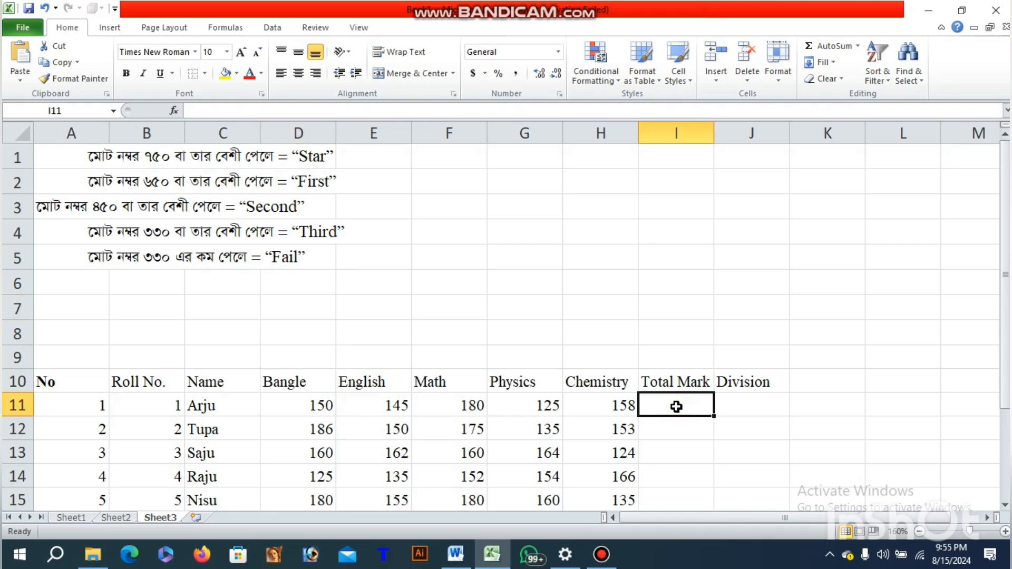
text(=)
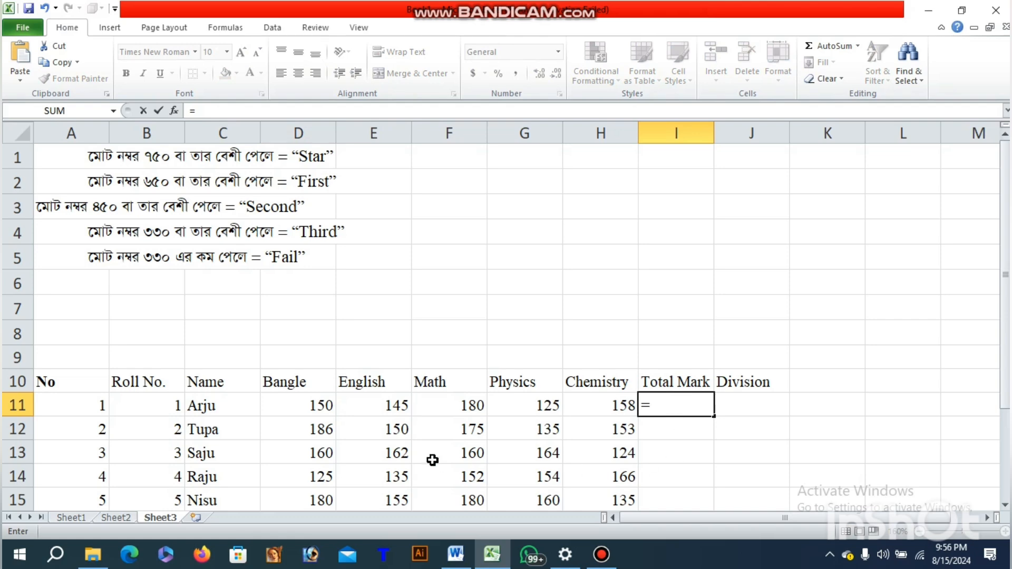
text(yRg)
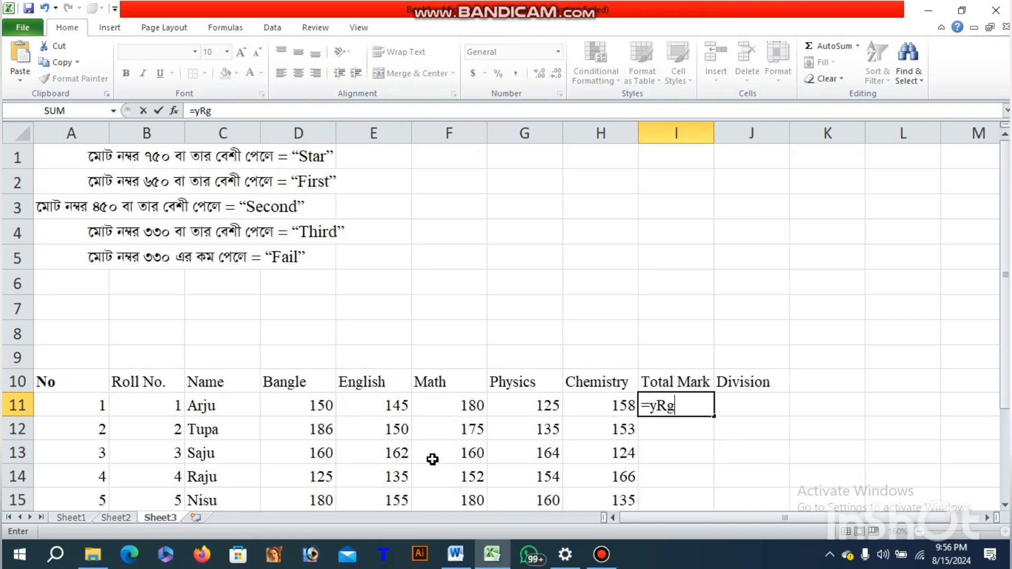
key(BackSpace)
key(BackSpace)
text(s)
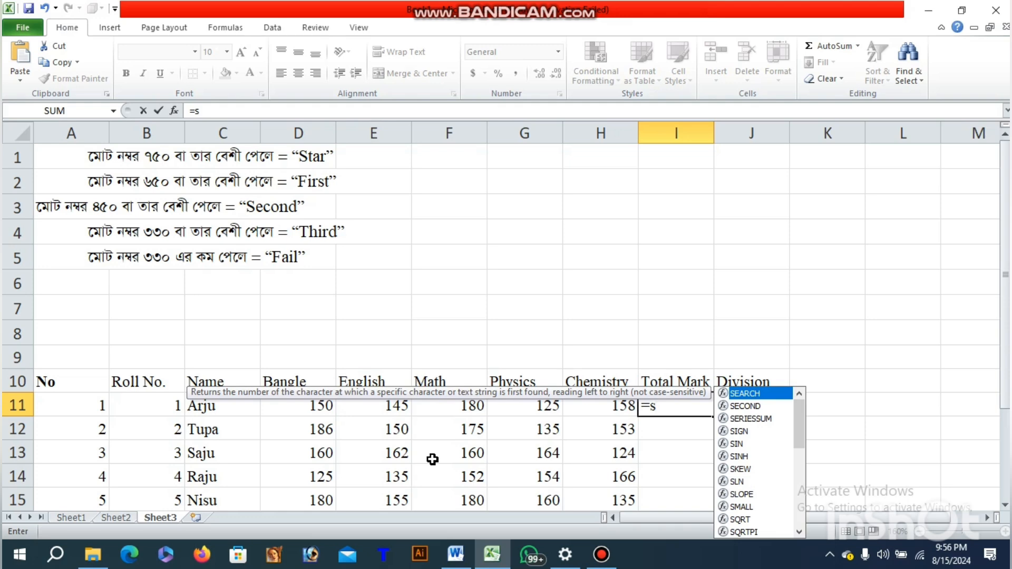
text(um()
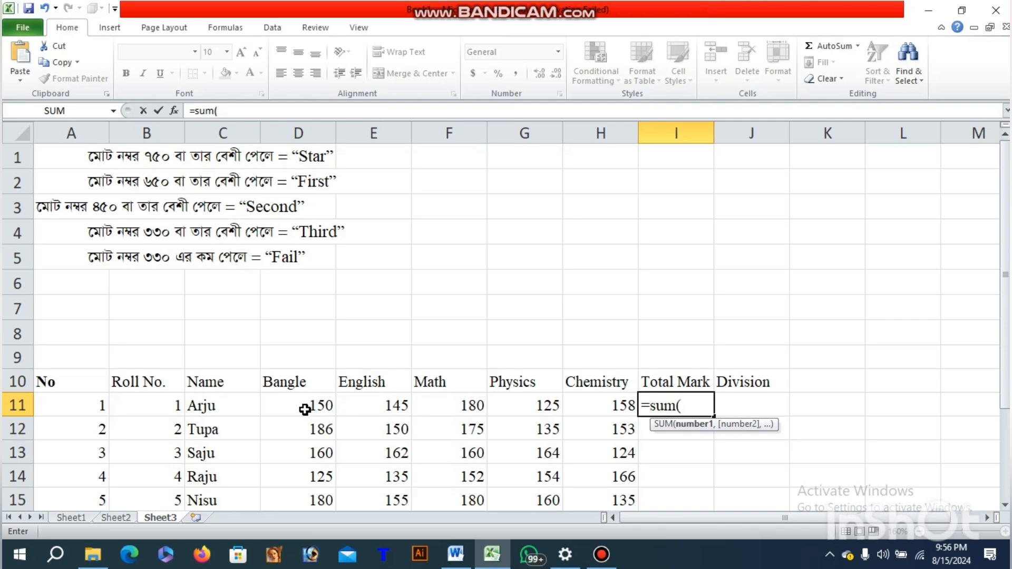
drag(305, 409, 603, 406)
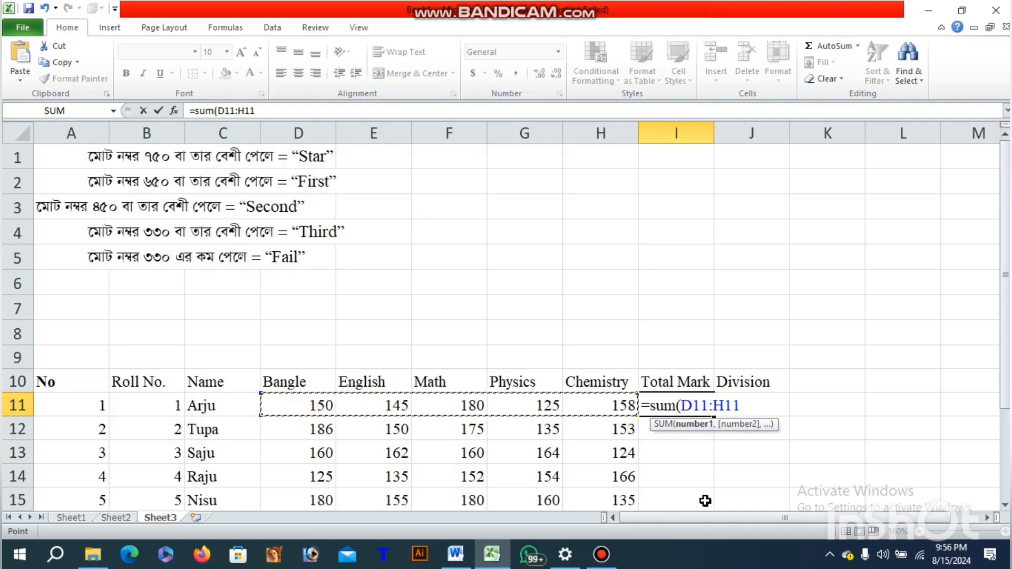
text())
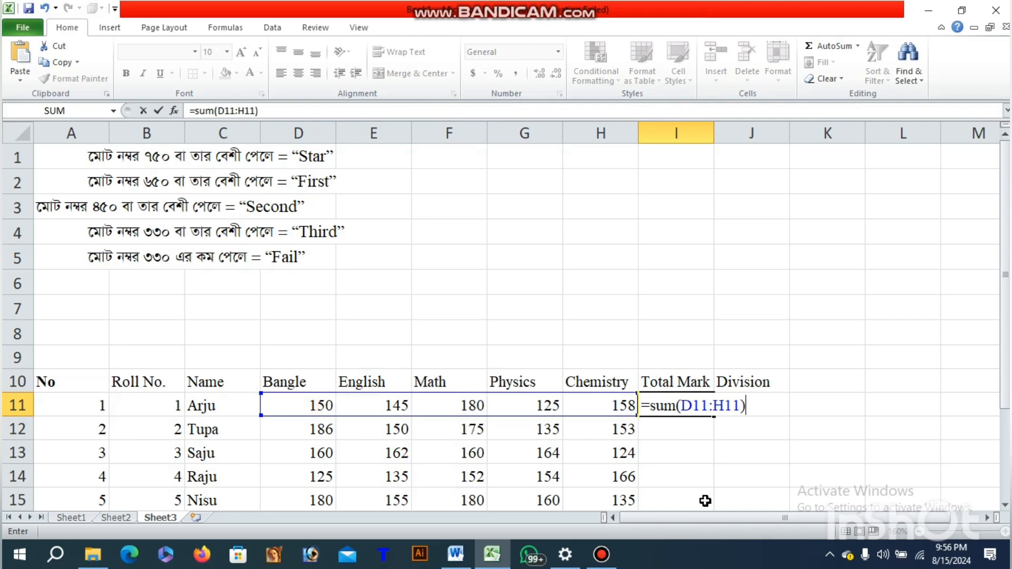
key(Return)
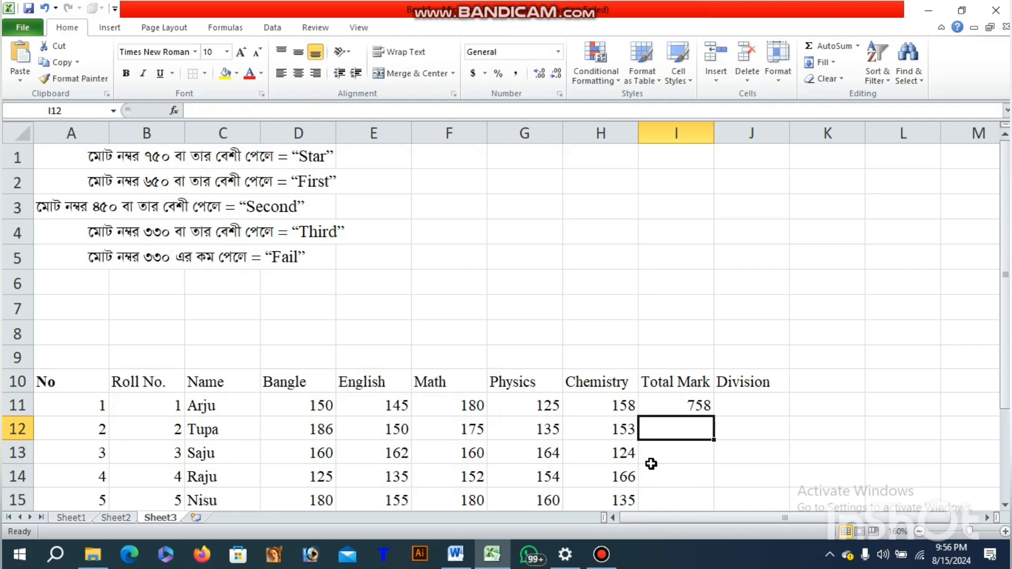
Fill the total formula from I11 down to I15 and center the Total Mark values horizontally
click(691, 404)
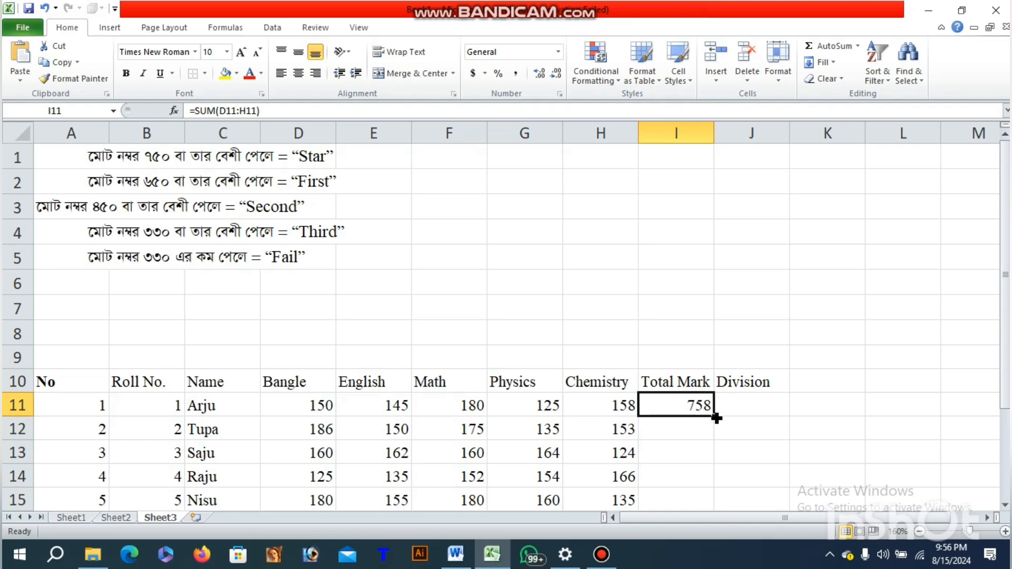
drag(715, 416, 716, 505)
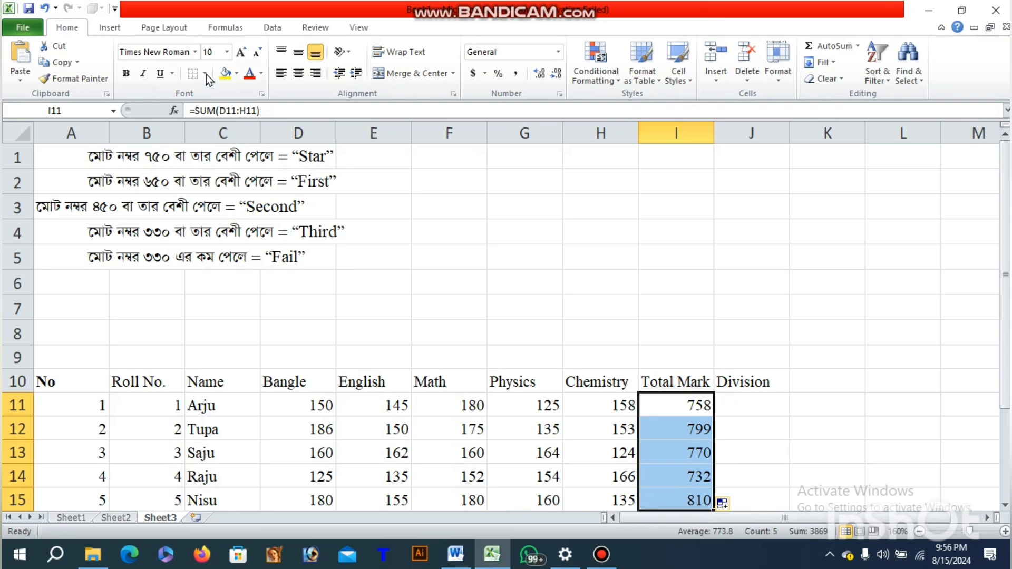
click(299, 74)
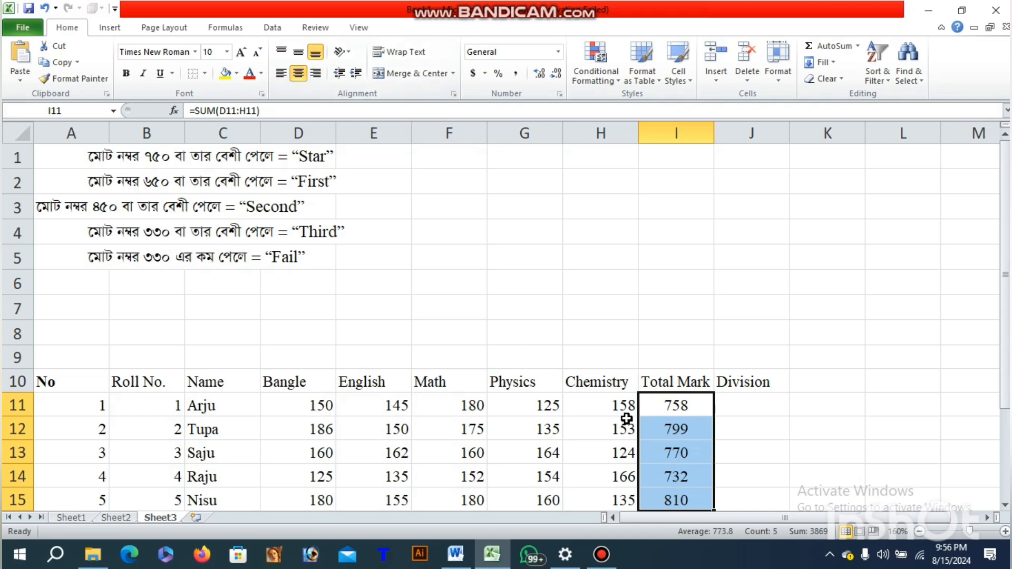
Start an IF formula in Division cell J11 that returns "Star" when I11>=750, and continue to its false argument
click(759, 407)
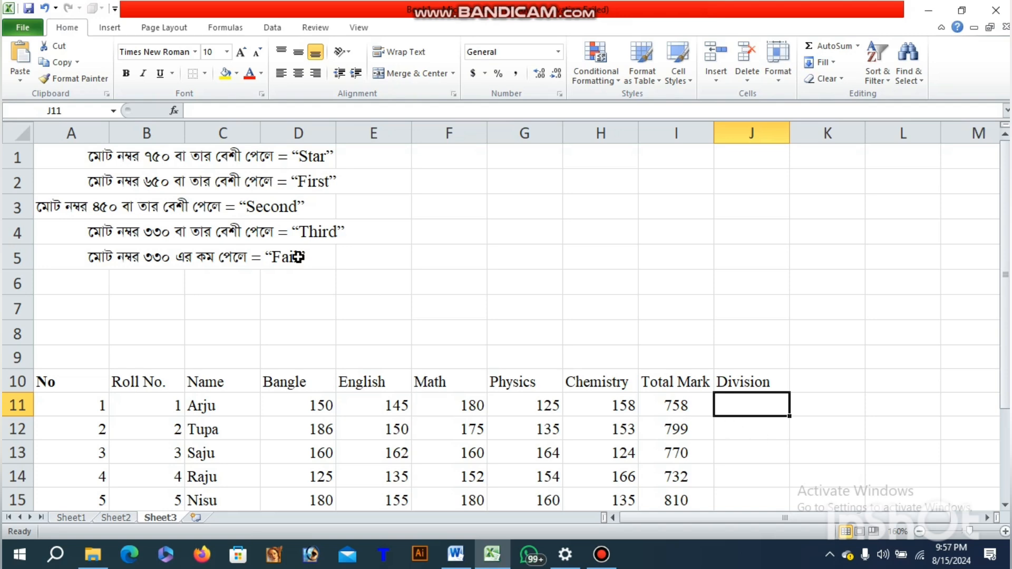
text(=)
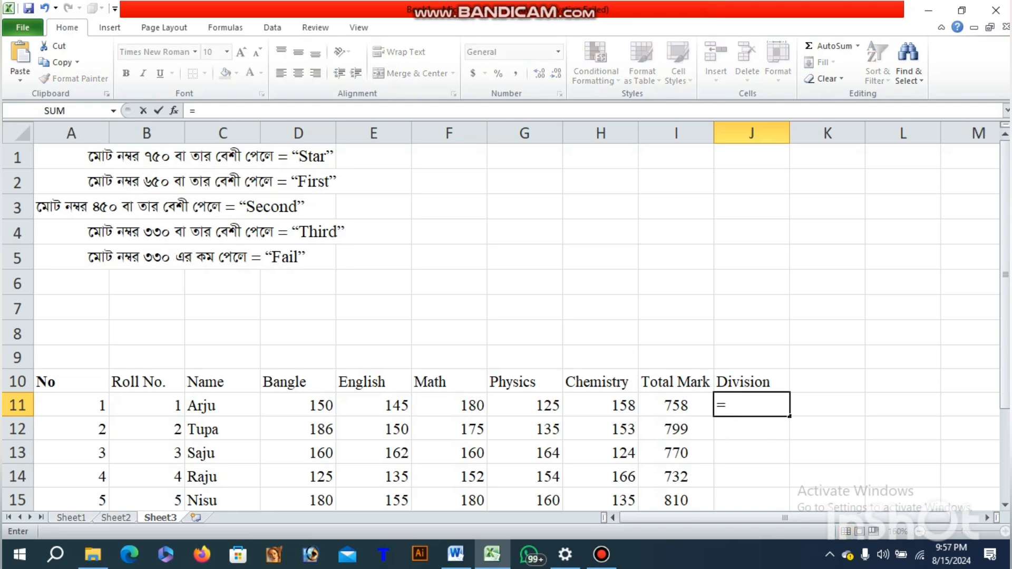
text(if)
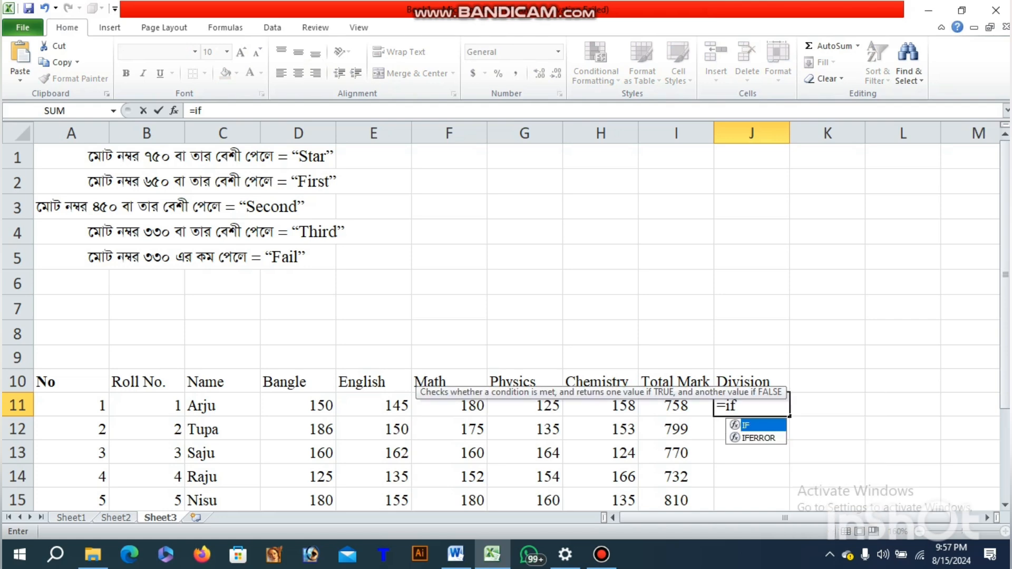
text(()
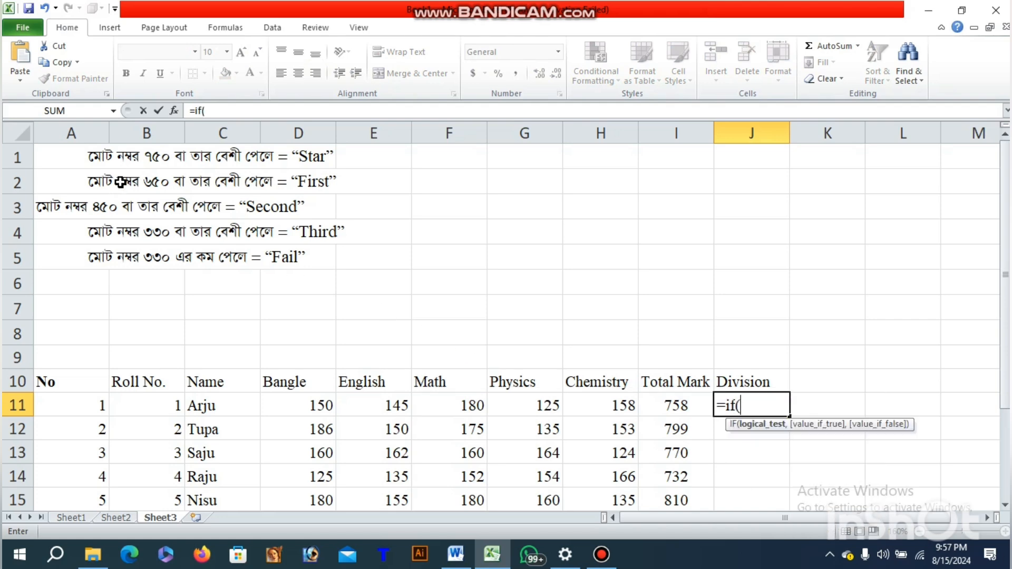
click(677, 411)
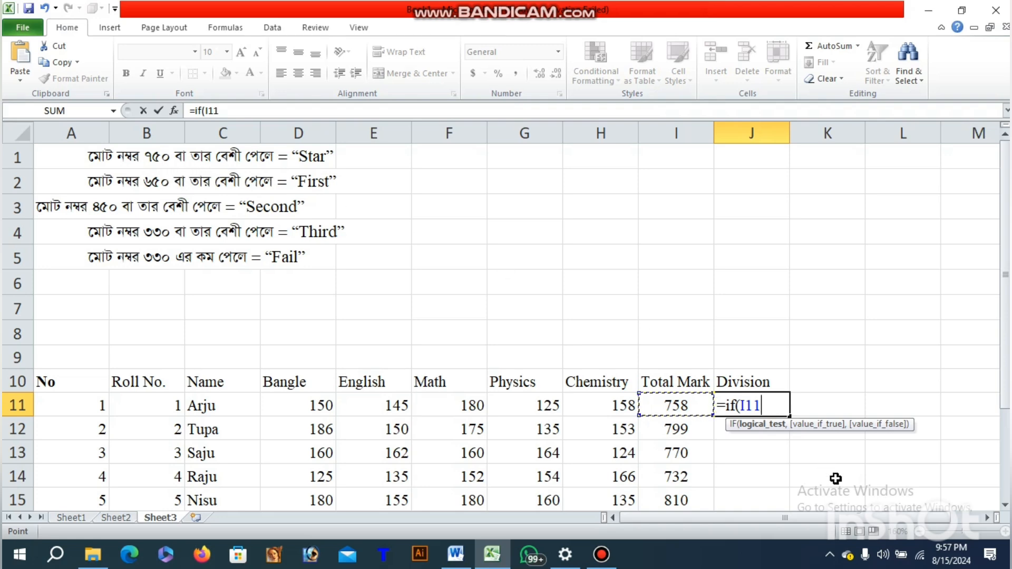
text(>=750)
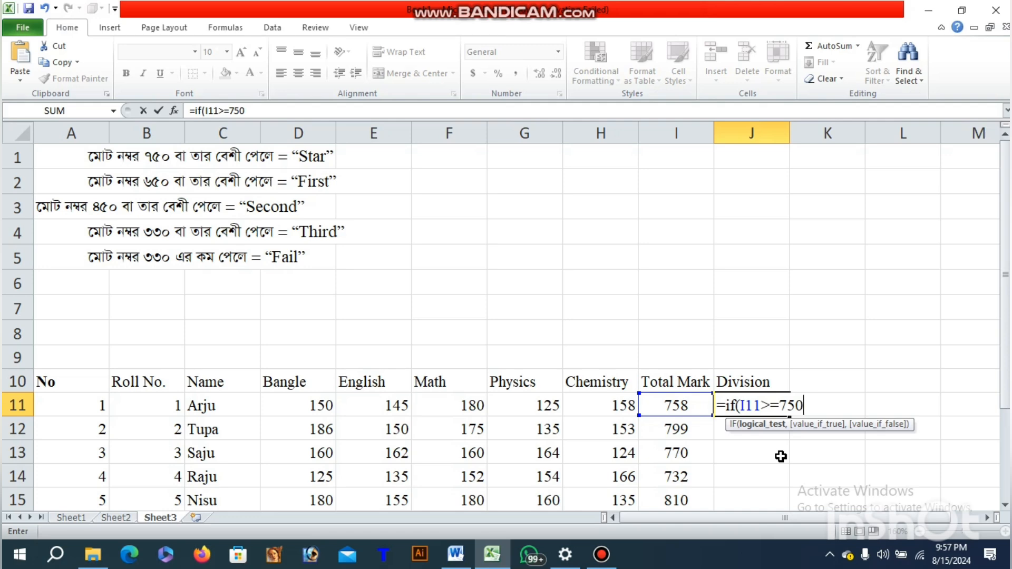
text(,"Star)
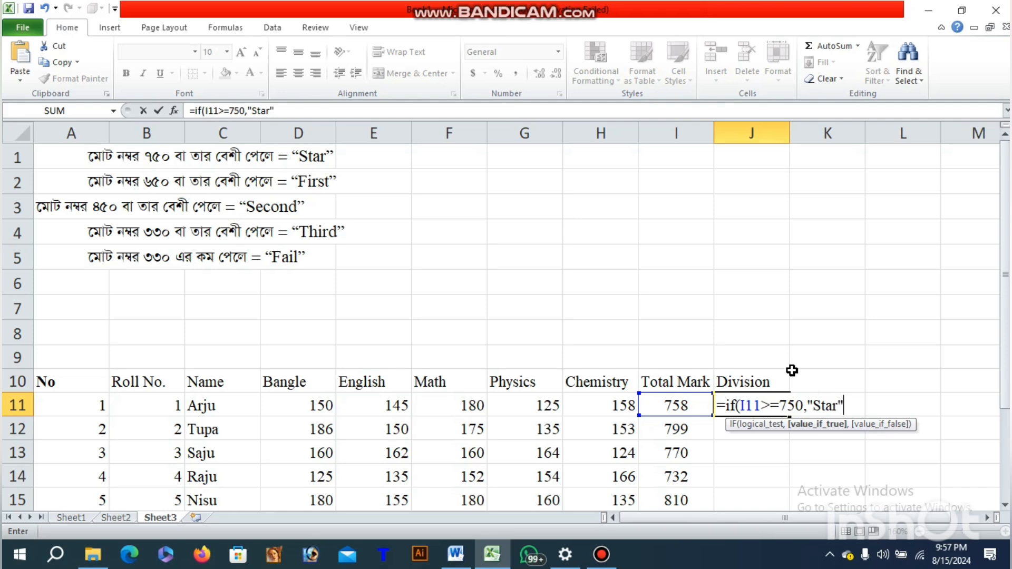
text(,)
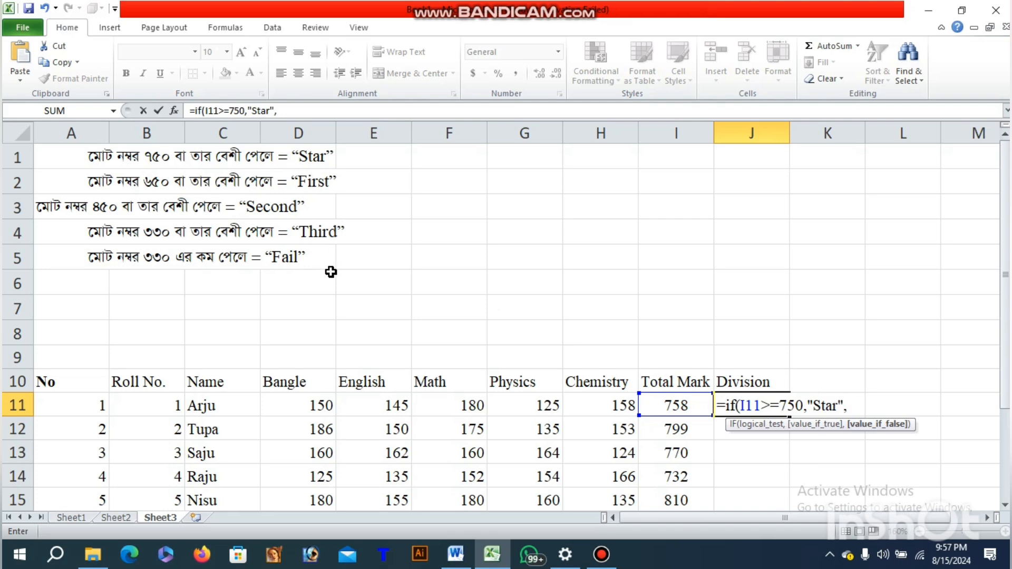
Nest a second IF in the J11 formula that returns "First" when I11>=650, and continue to its false argument
text(if()
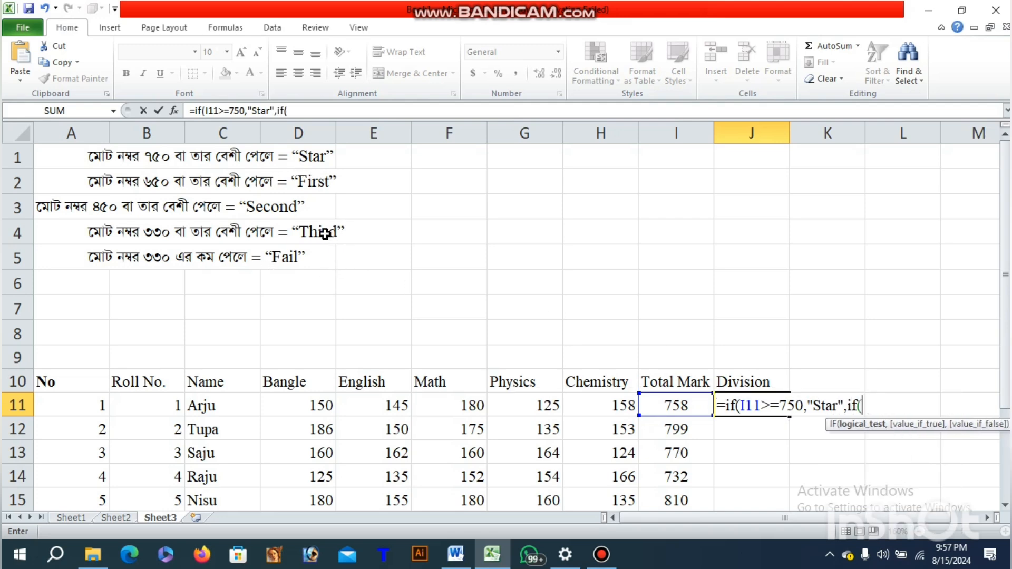
click(676, 404)
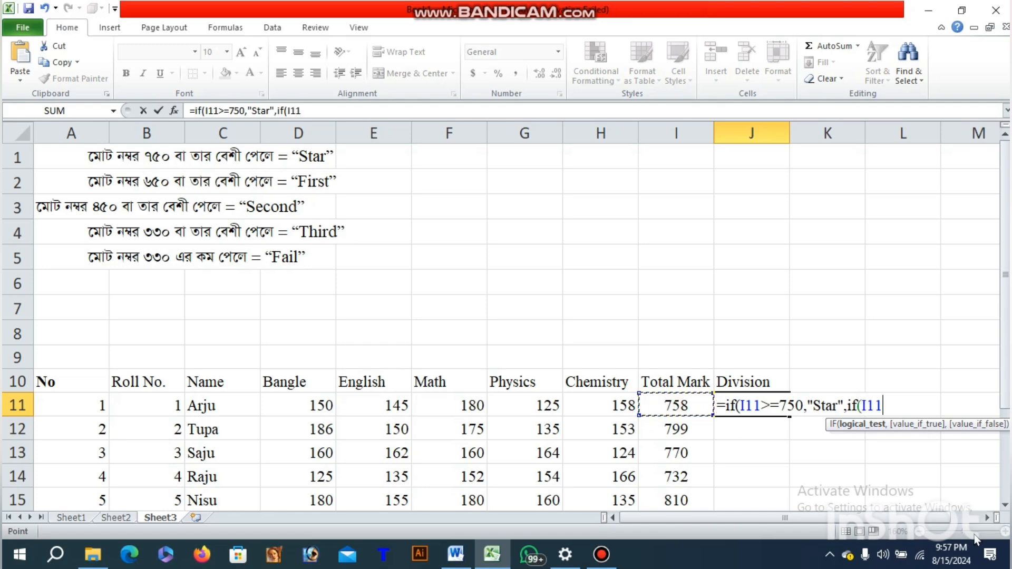
text(>=650)
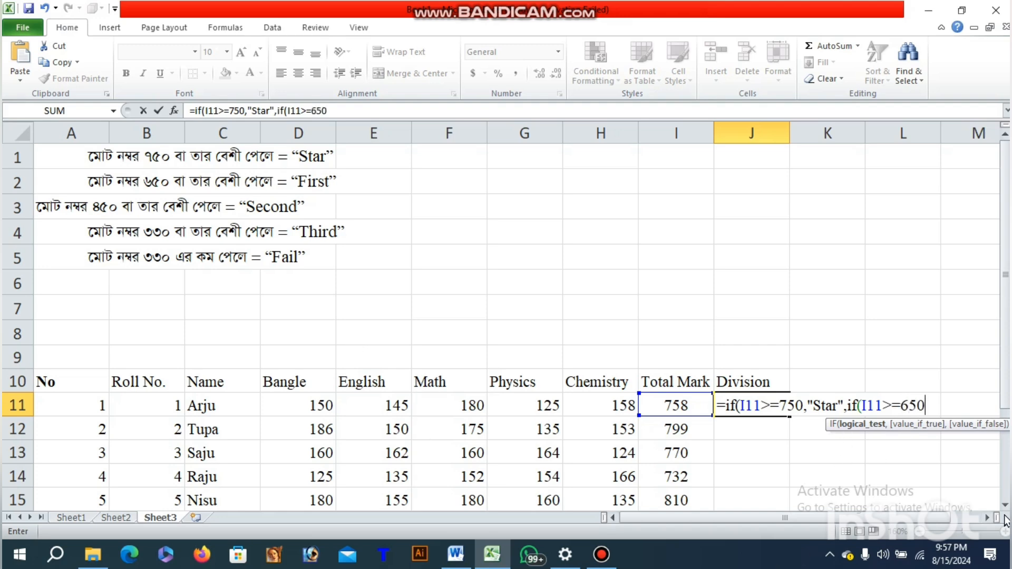
text(,"First)
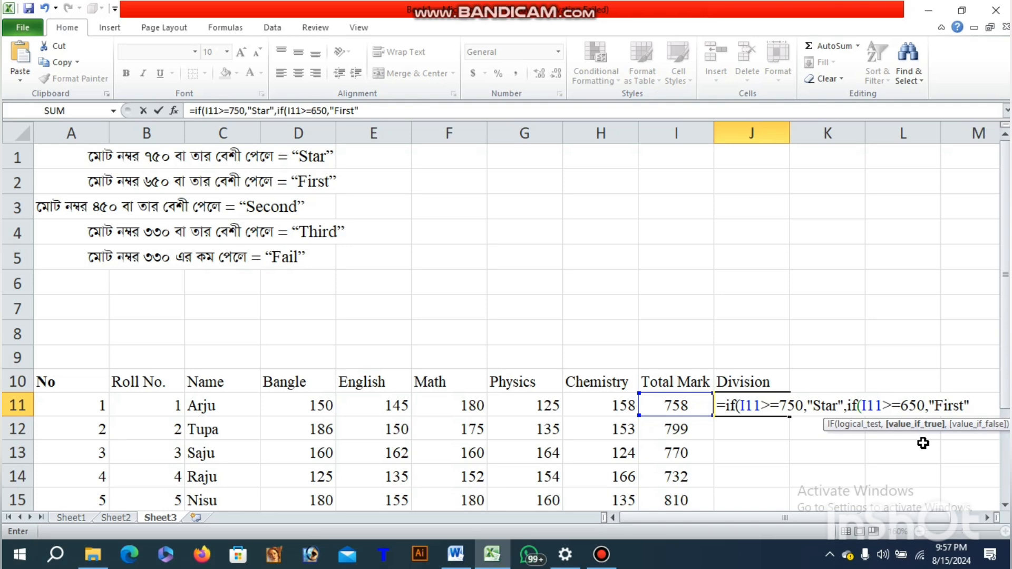
text(,)
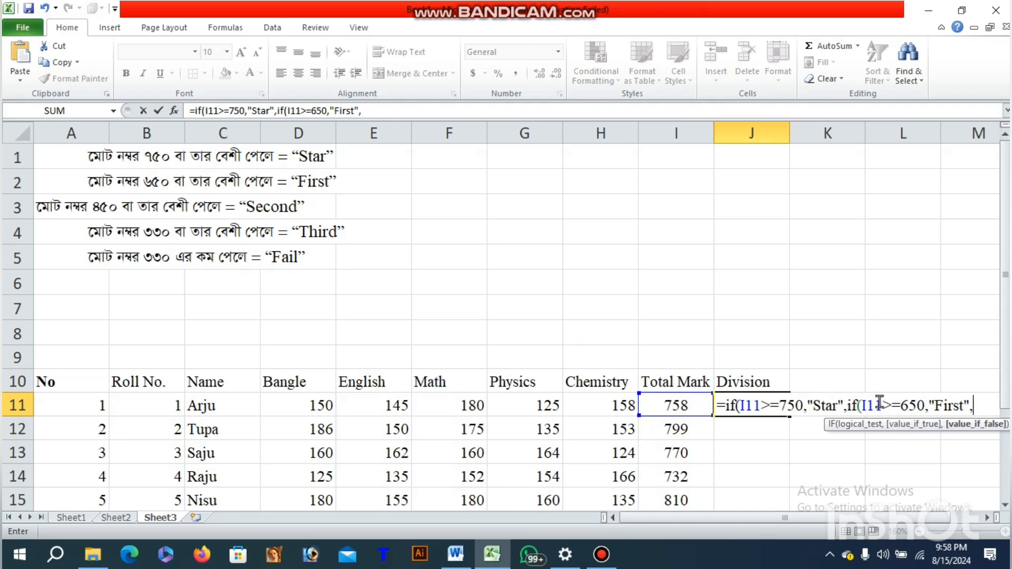
Nest a third IF in the J11 formula that returns "Second" when I11>=450, and continue to its false argument
text(if()
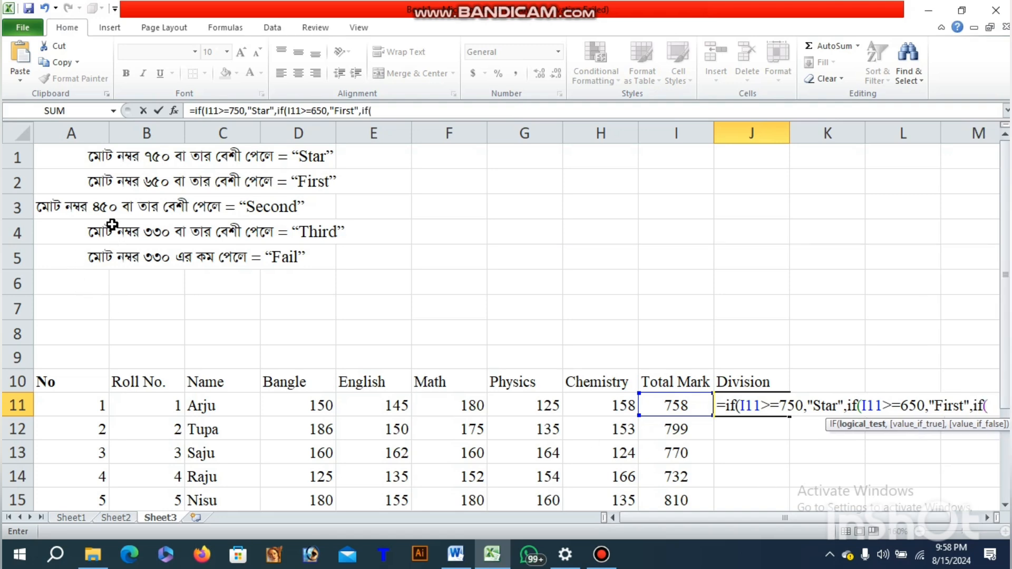
click(672, 406)
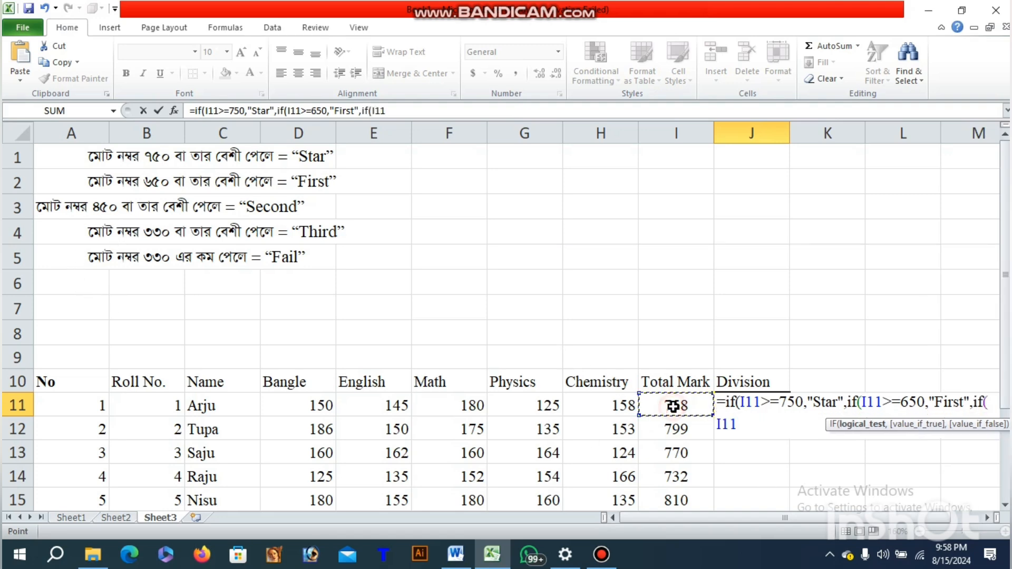
text(>)
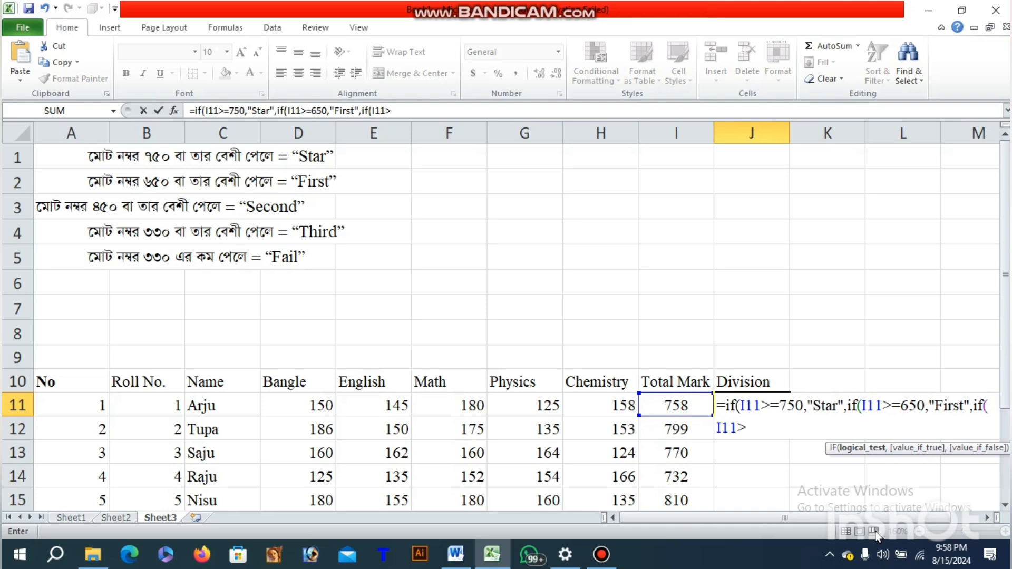
text(=450,")
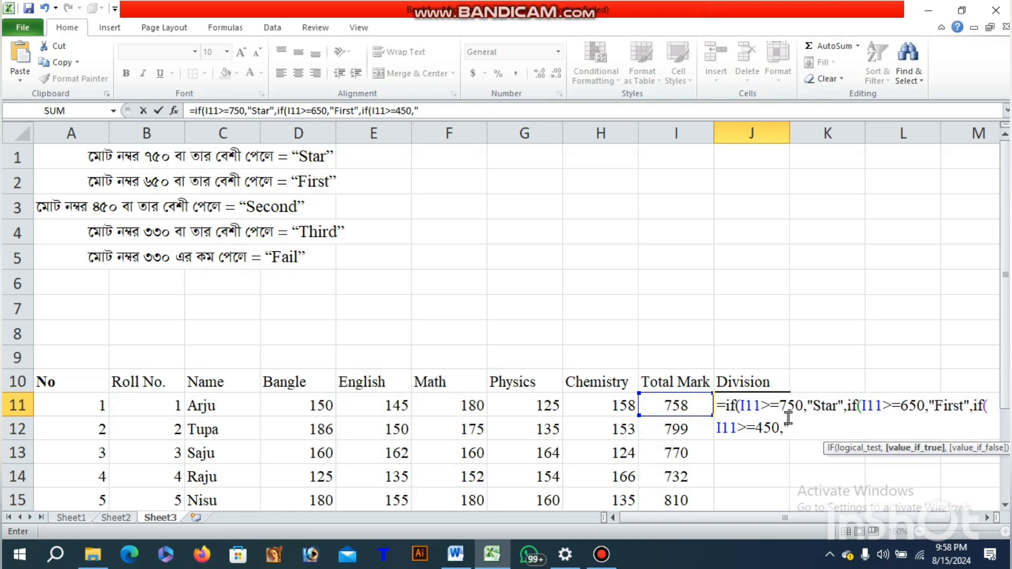
text(Second)
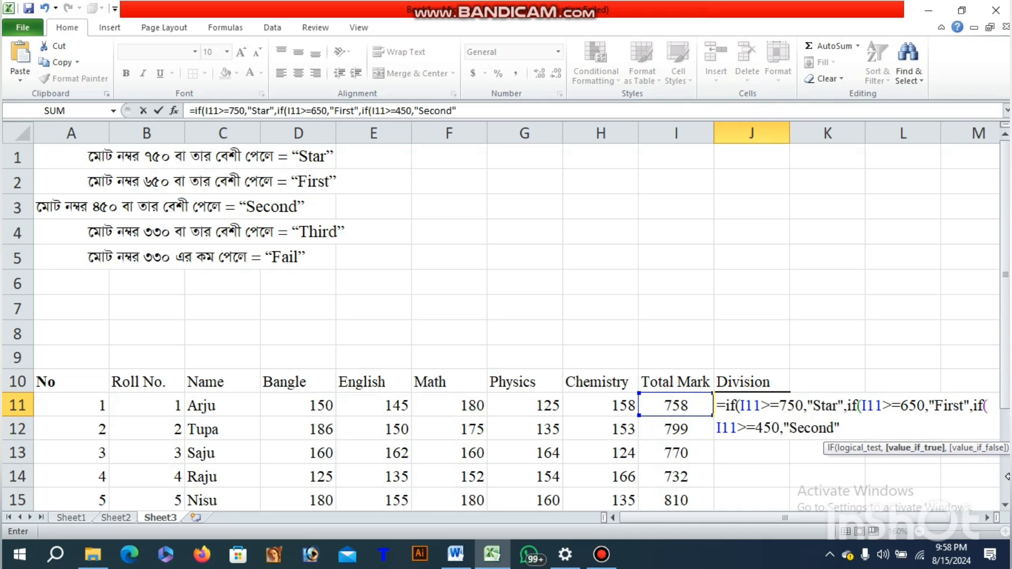
text(",)
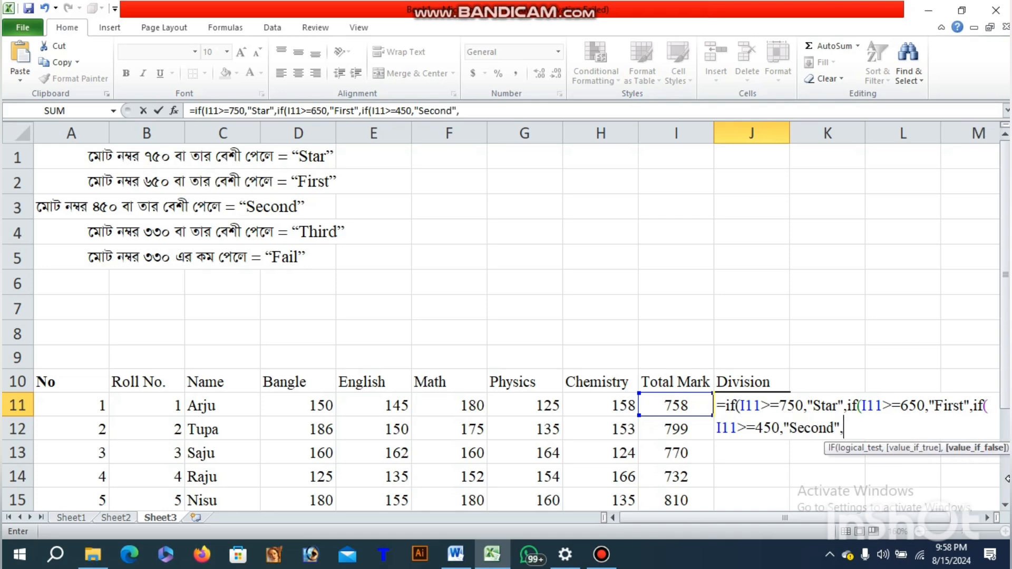
Nest a fourth IF in the J11 formula that returns "Third" when I11>=330, and continue to its false argument
text(if()
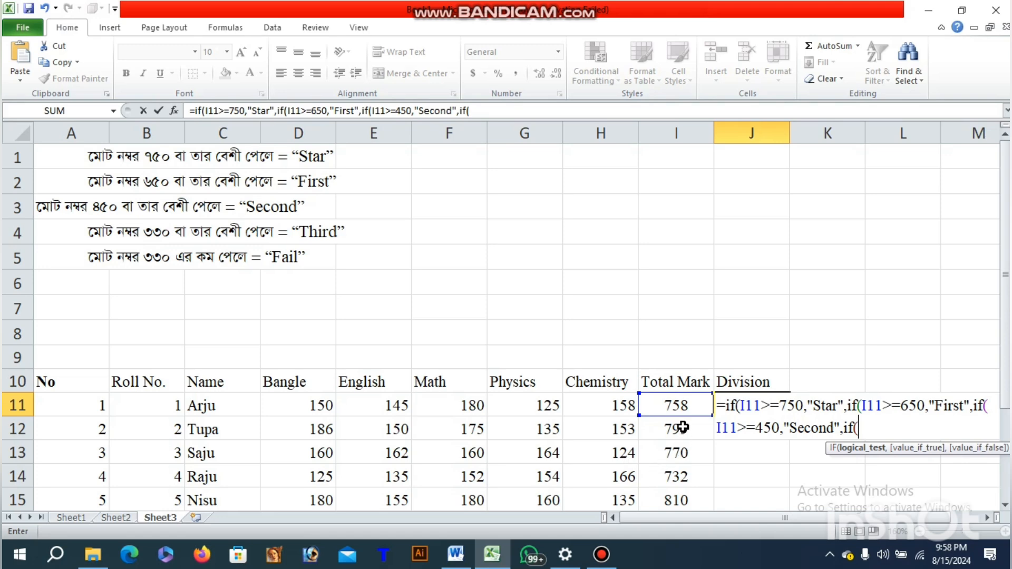
click(678, 409)
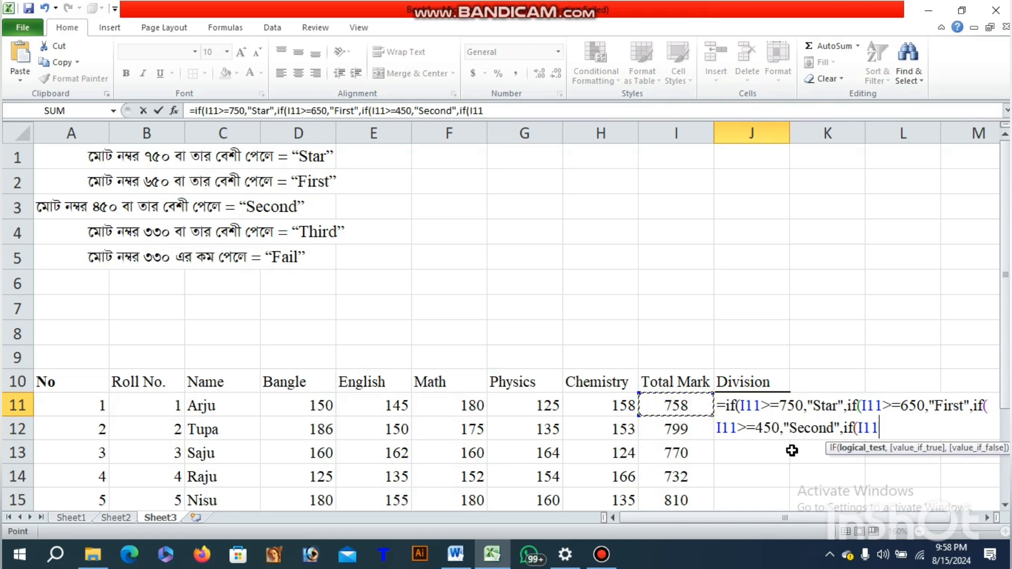
text(>=330)
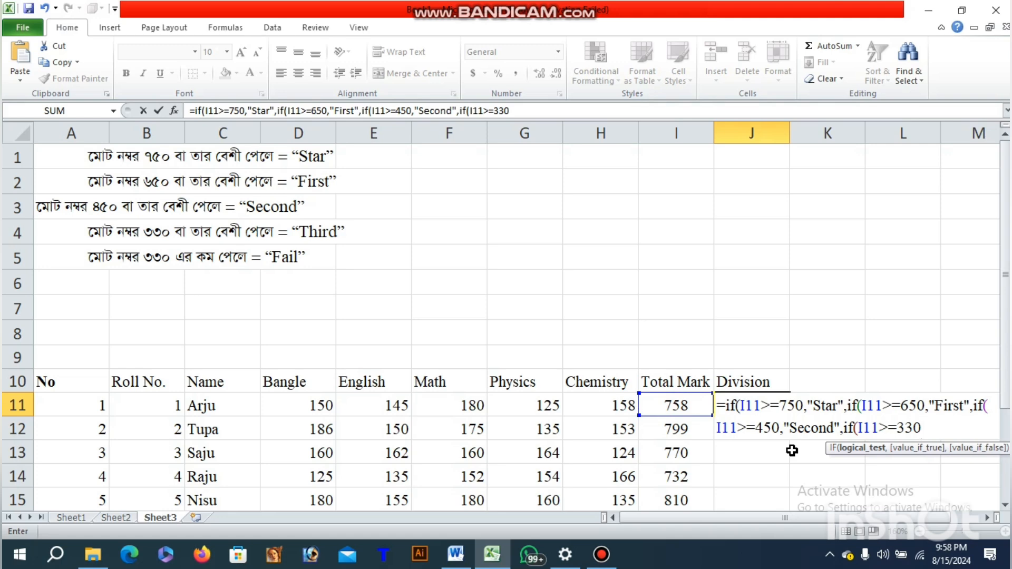
text(,")
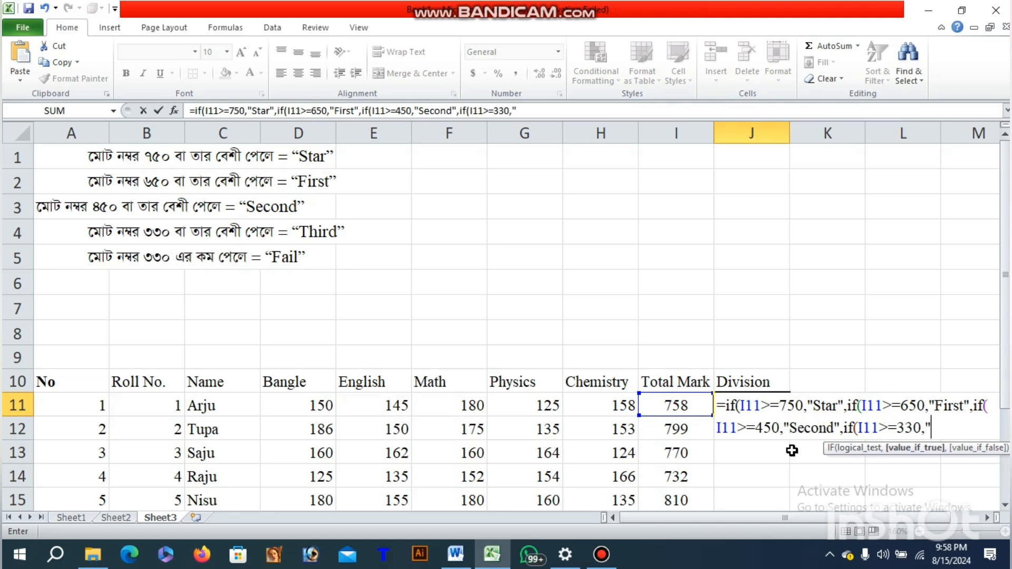
text(Third")
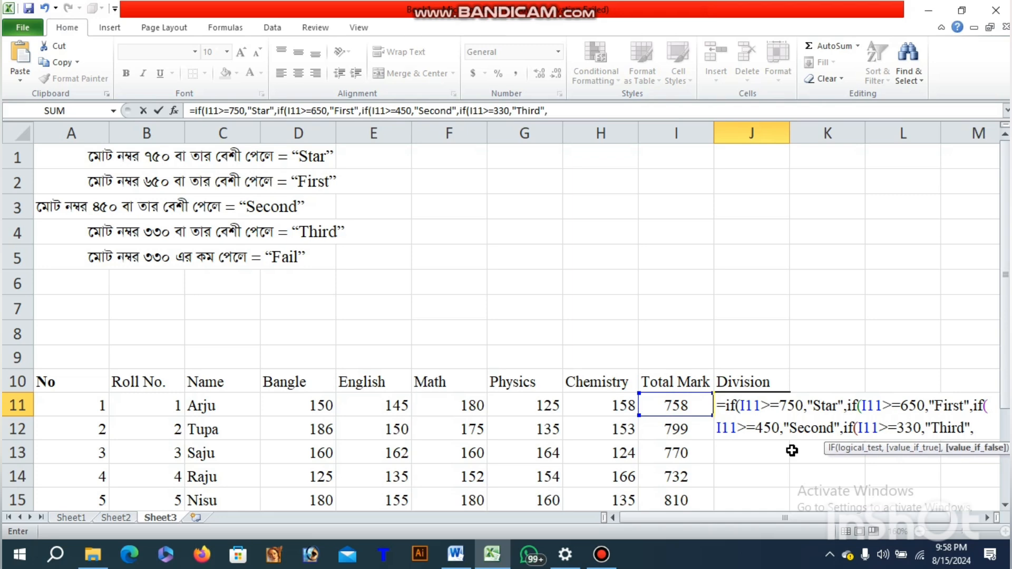
Nest a fifth IF that returns "Fail" when I11<330, close all five brackets and enter the J11 formula
text(,if()
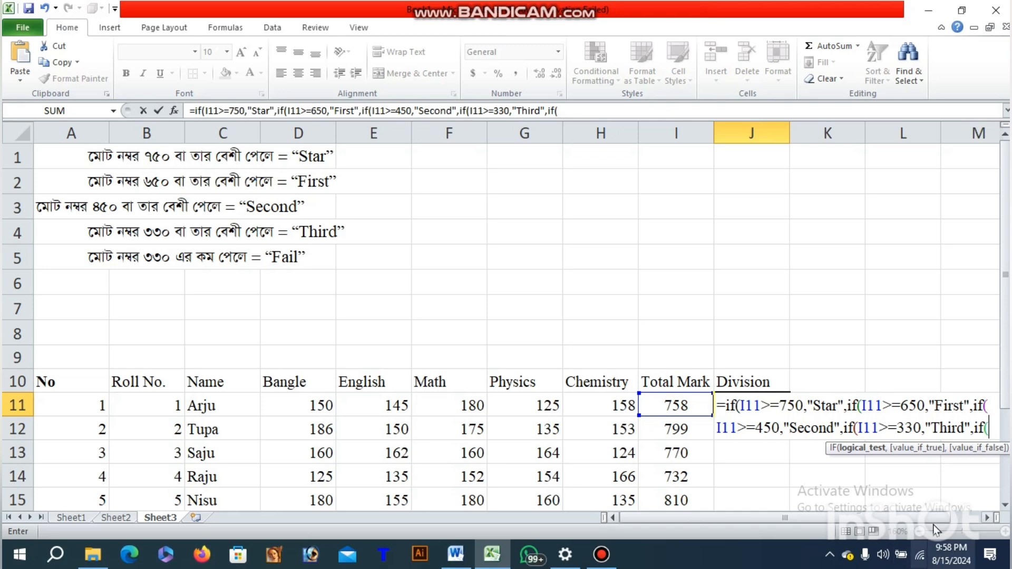
click(676, 406)
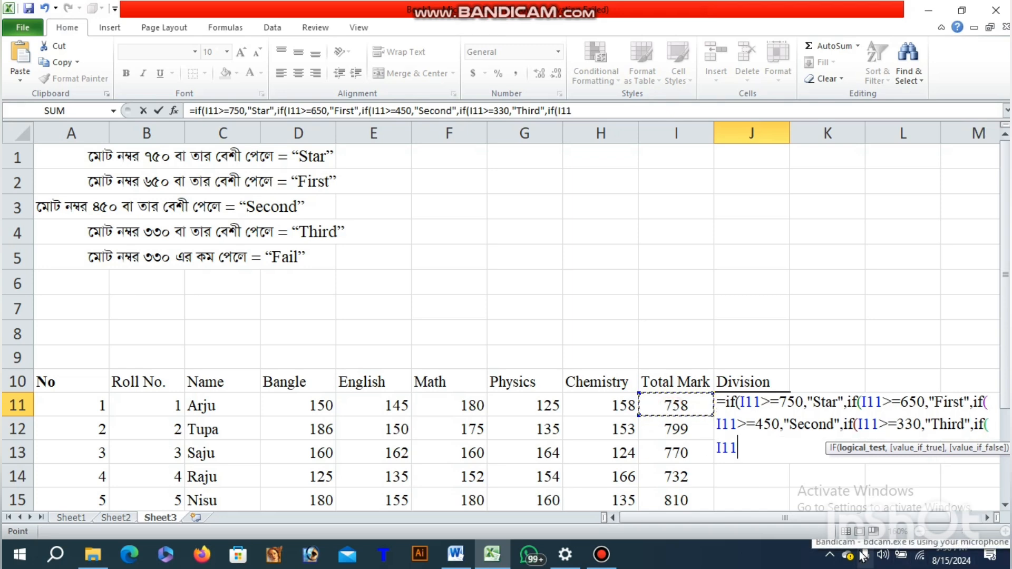
text(<)
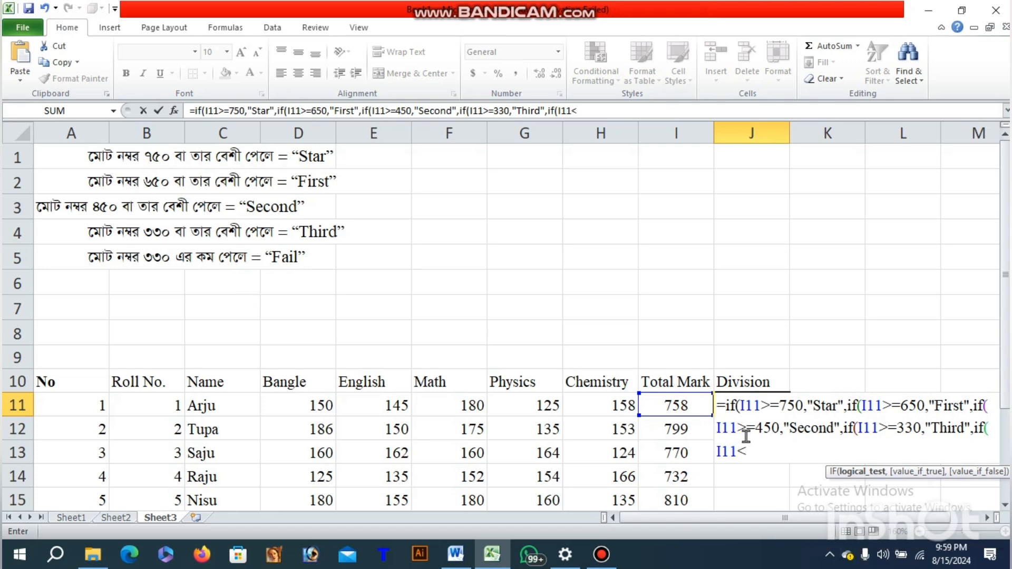
text(330,)
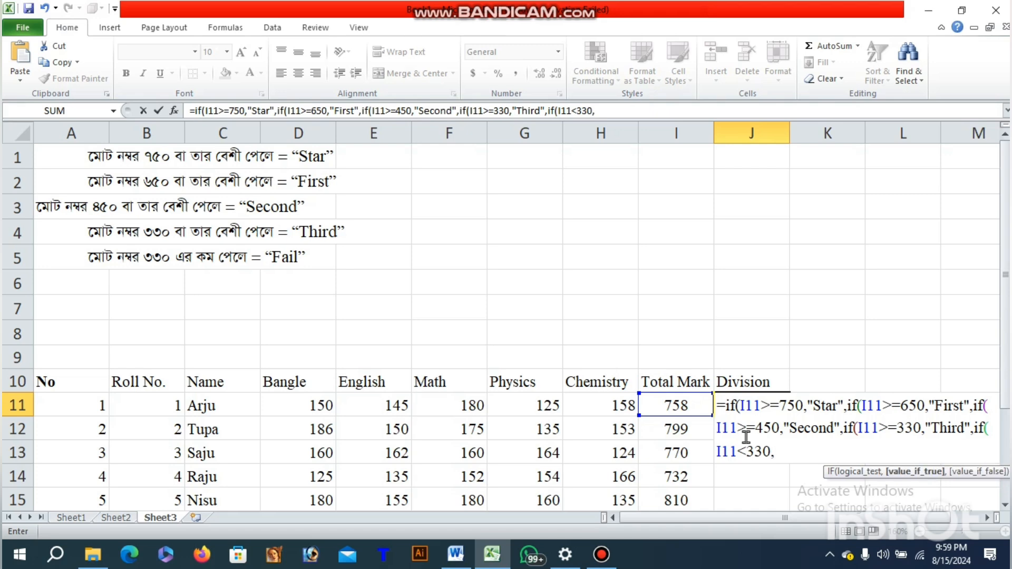
text("Fail)
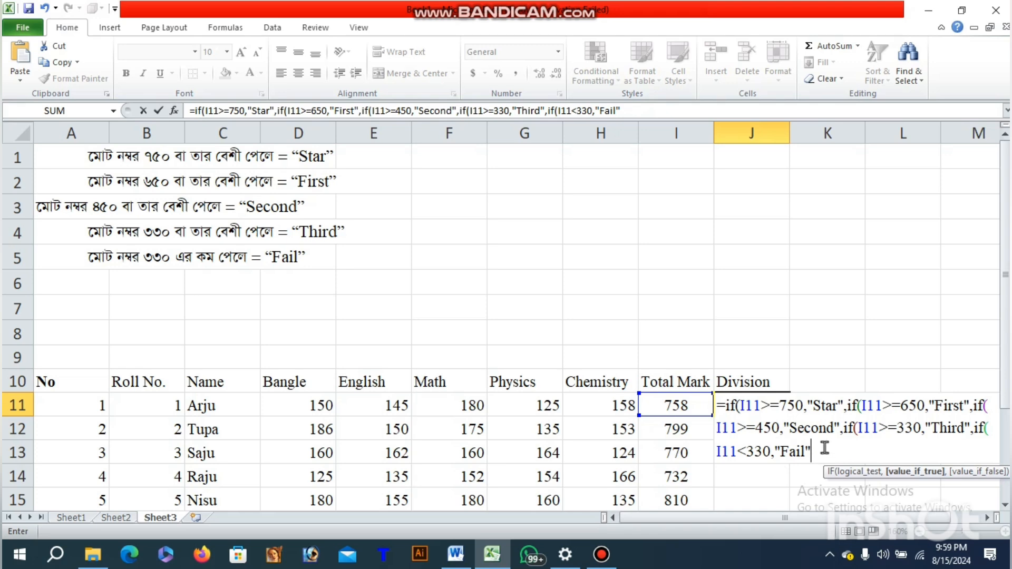
text()))))
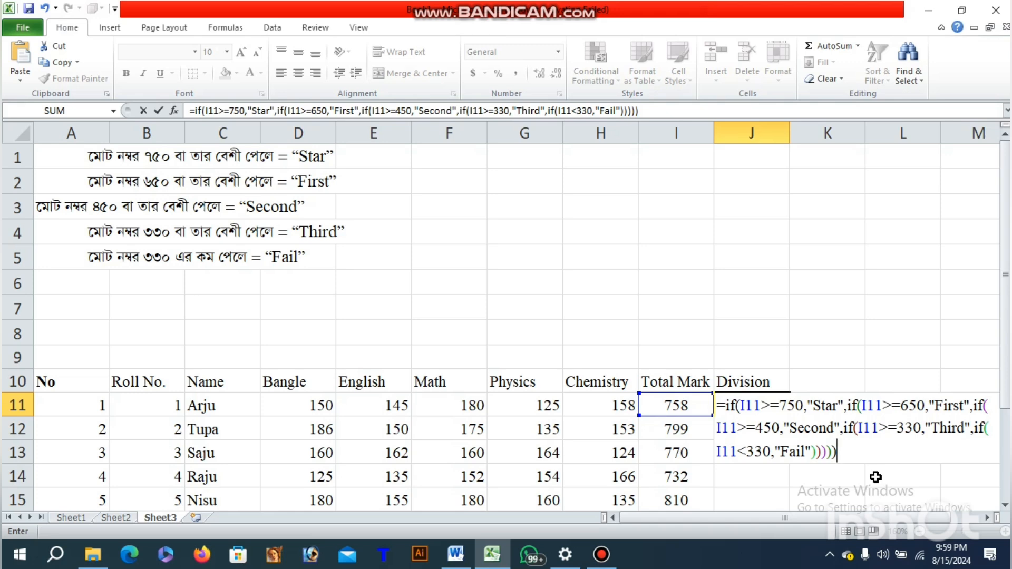
key(Return)
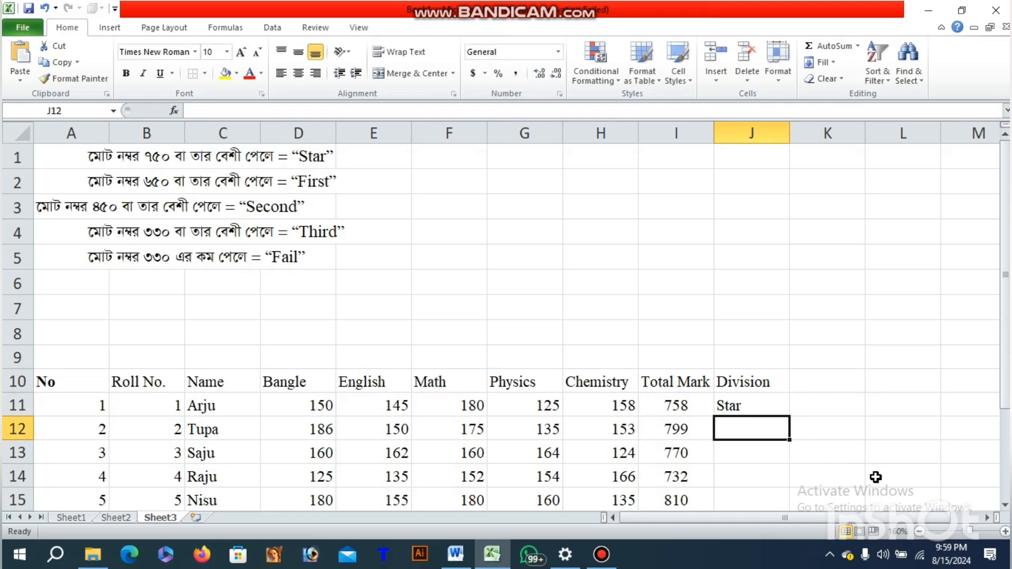
Fill the division formula from J11 down to J15 and center the Division values horizontally
click(738, 407)
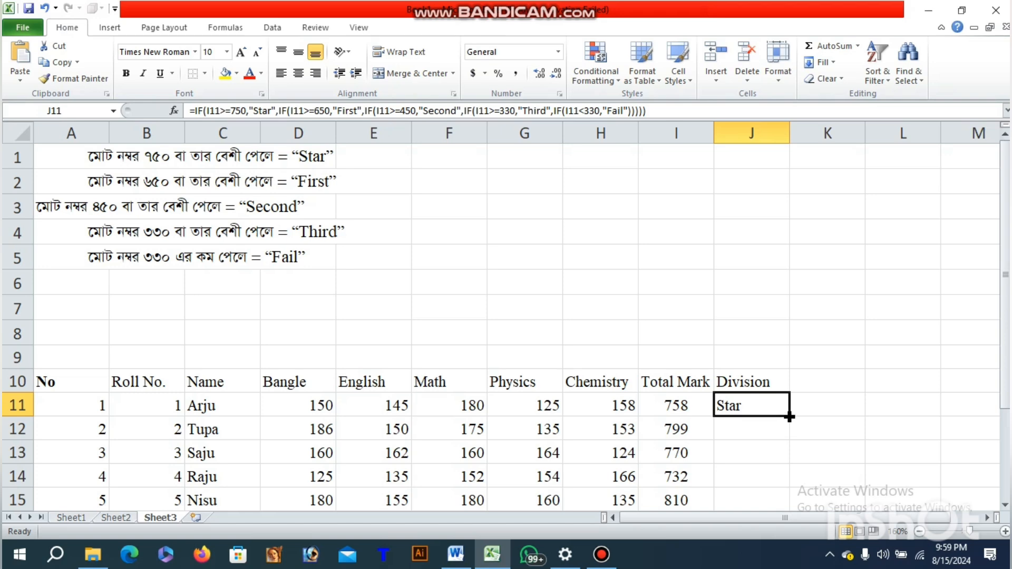
drag(789, 417, 787, 512)
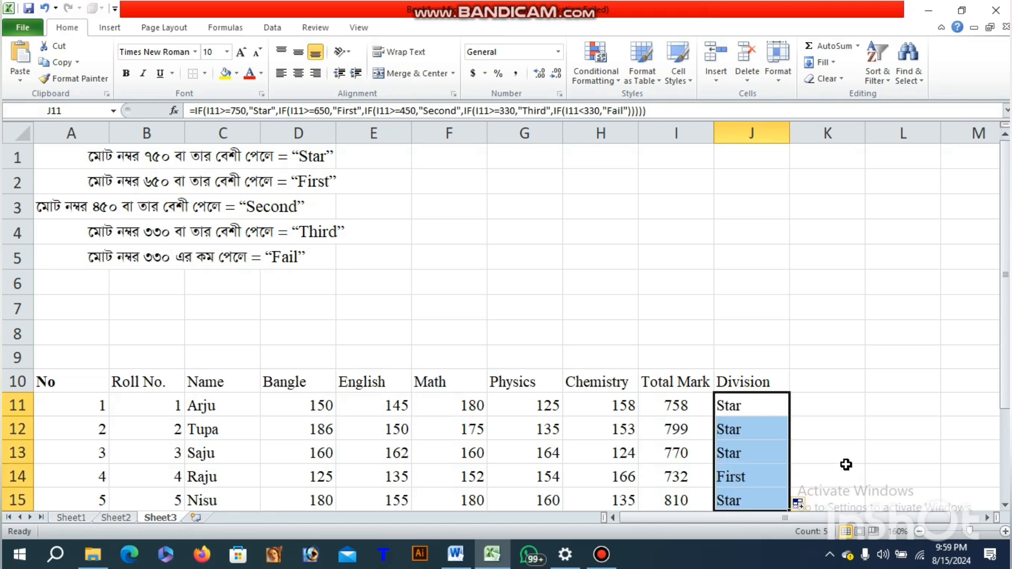
click(299, 74)
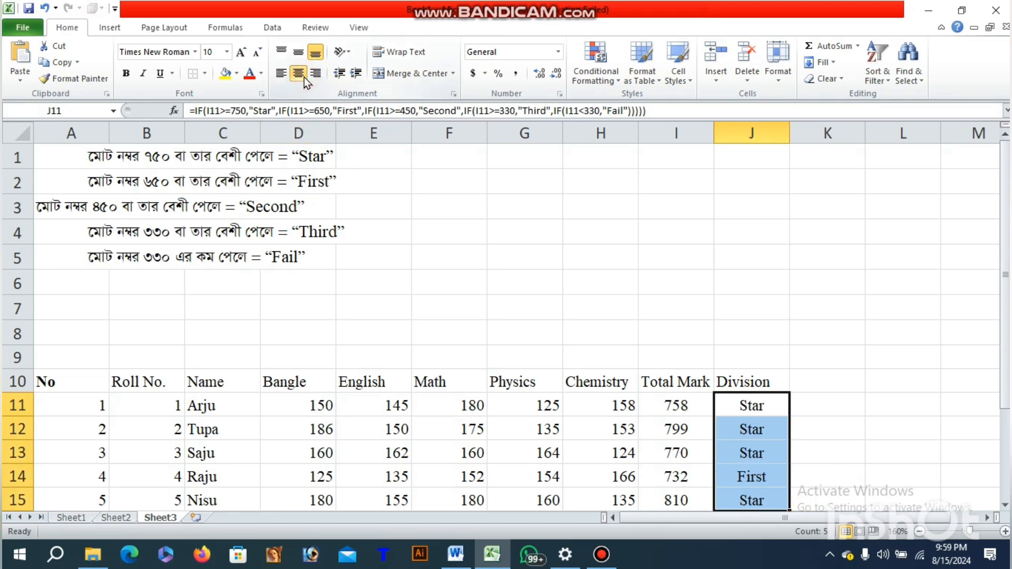
click(863, 431)
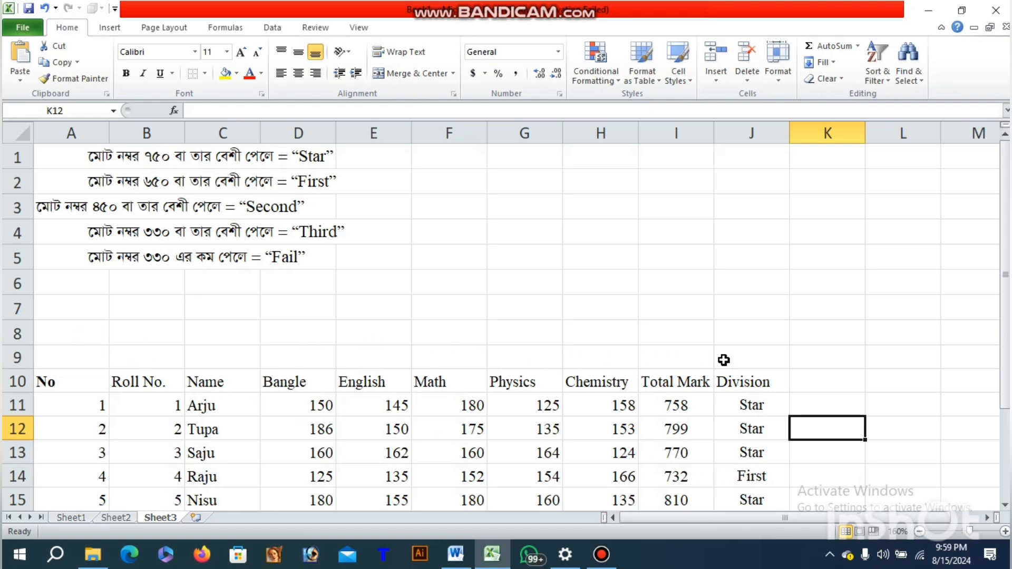
Merge and center cells A8:J9 above the table and increase the merged cell's font size to 20
drag(84, 325, 732, 362)
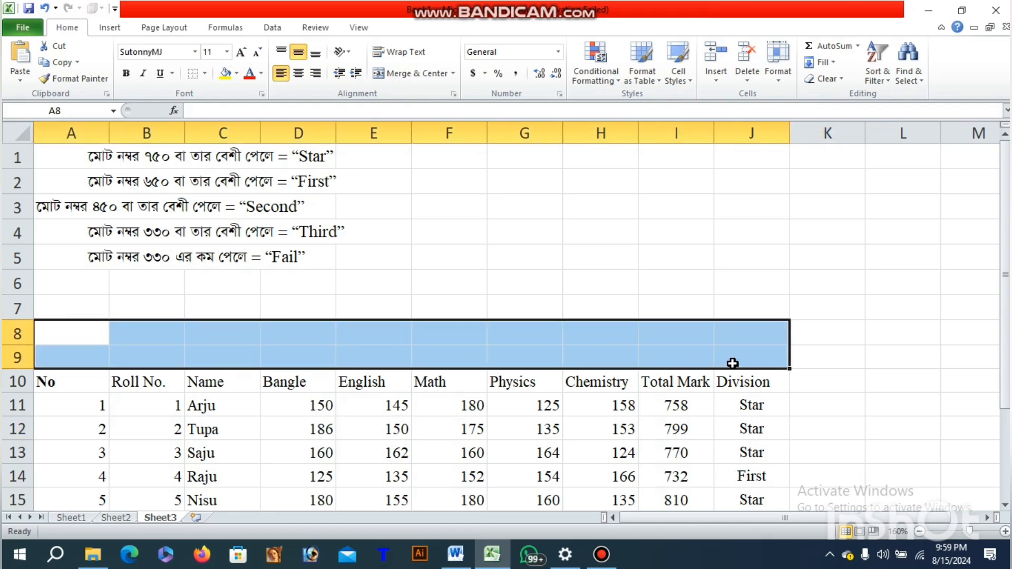
click(409, 76)
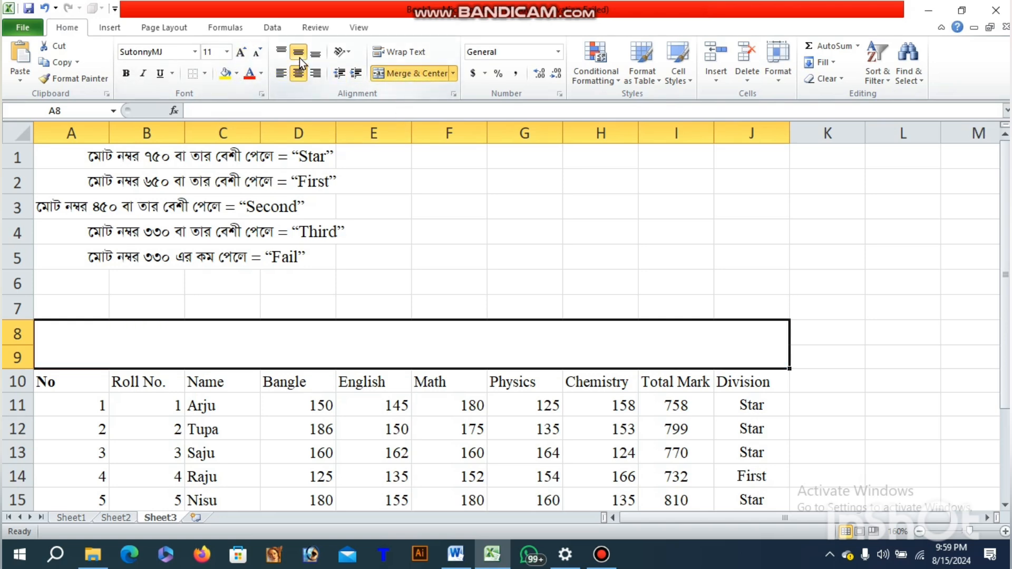
click(241, 52)
click(241, 52)
click(241, 51)
click(240, 51)
click(241, 52)
text(r)
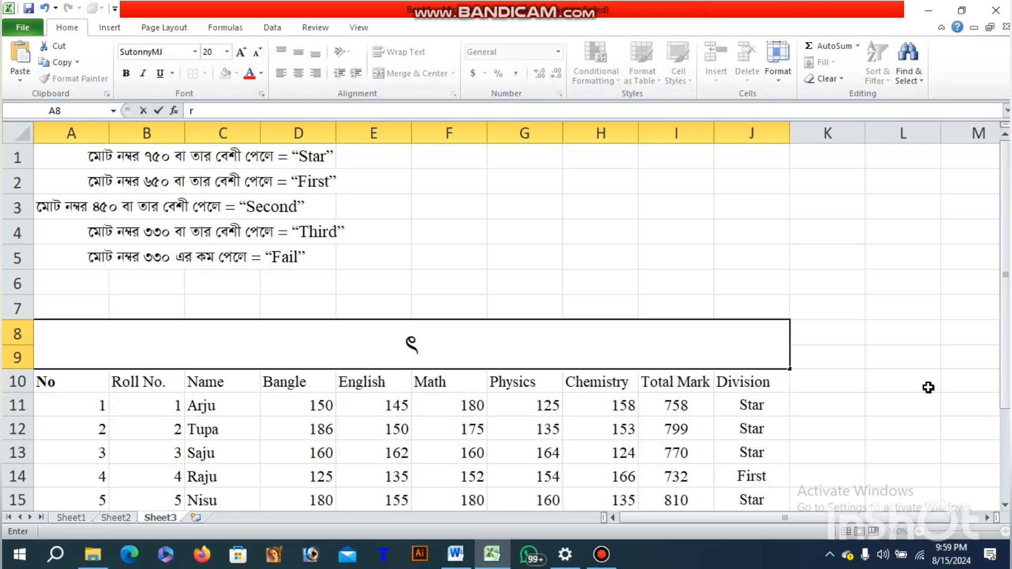
key(BackSpace)
text(R)
key(BackSpace)
text(rw)
key(BackSpace)
key(BackSpace)
Change the merged title cell's font to Calibri and enter the title "Division"
click(195, 51)
scroll(196, 100, down, 20)
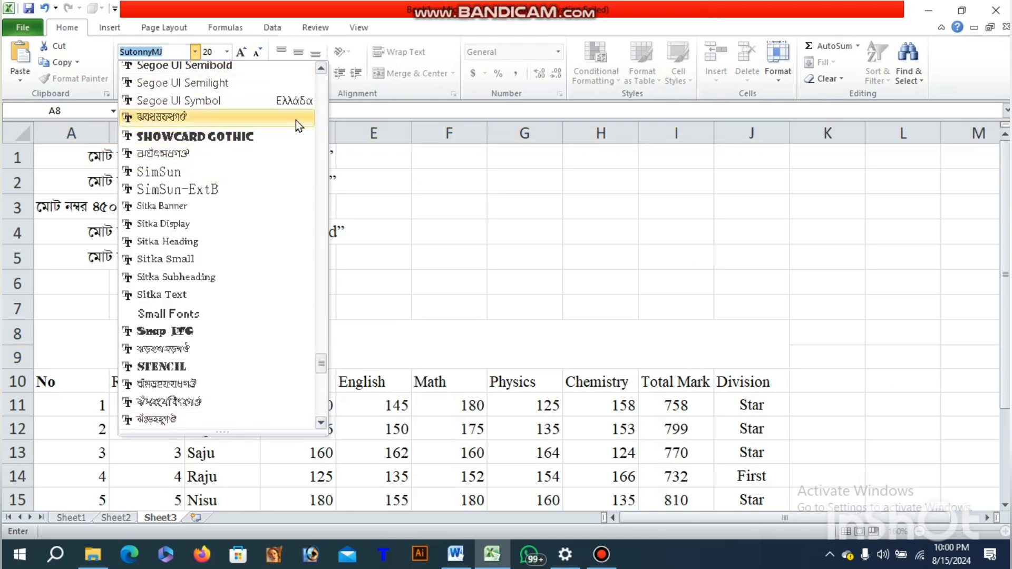
scroll(296, 115, up, 20)
click(166, 102)
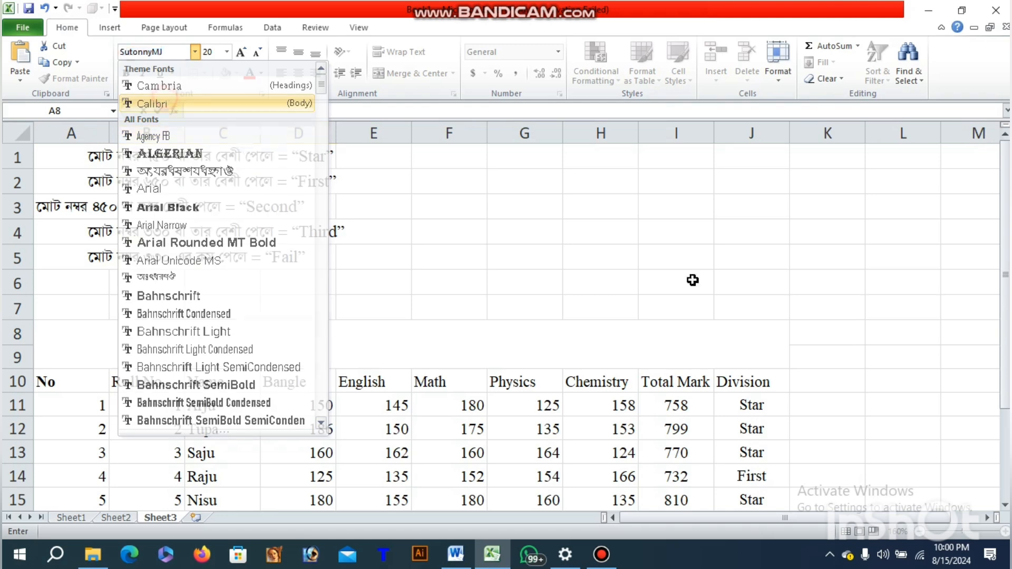
text(d)
key(BackSpace)
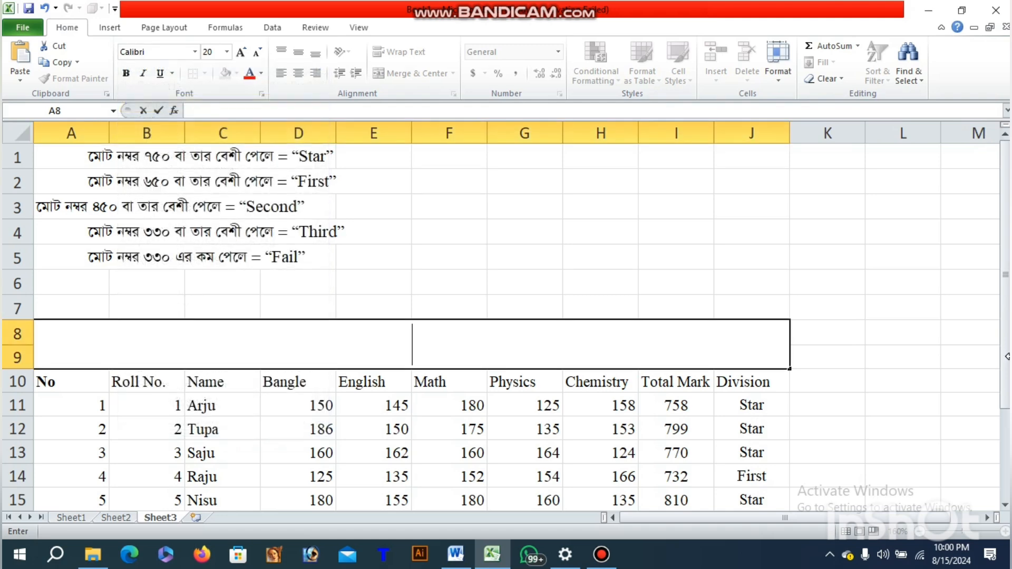
text(Diviso)
key(BackSpace)
text(ion)
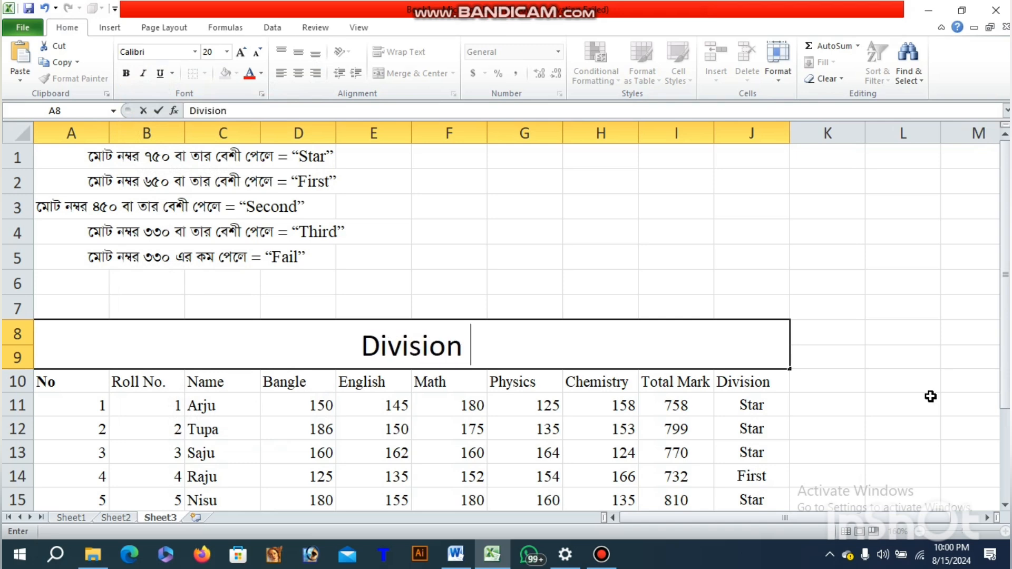
click(838, 424)
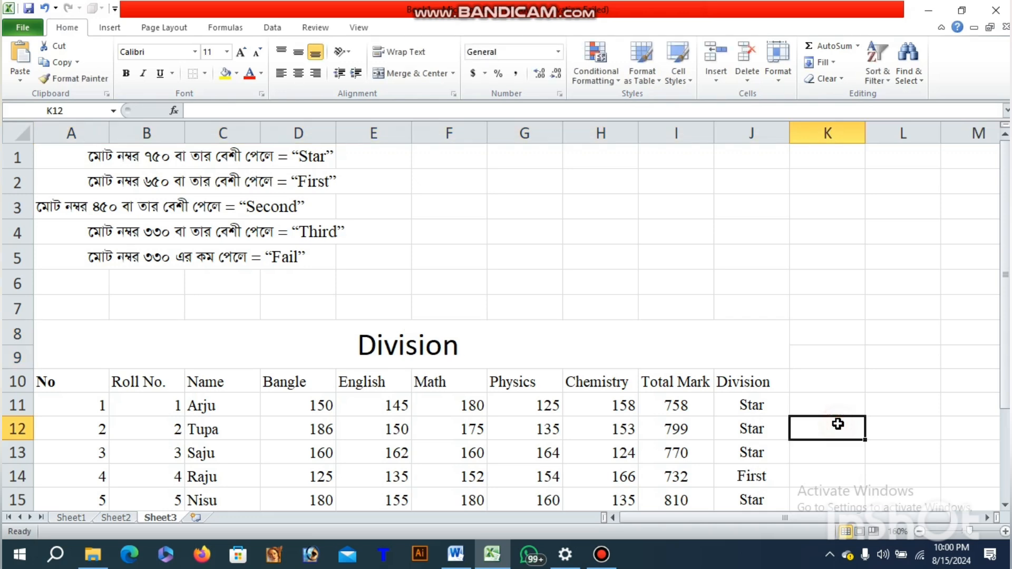
Center the contents of the whole table A10:J15 horizontally and align them to the middle vertically
drag(89, 378, 747, 448)
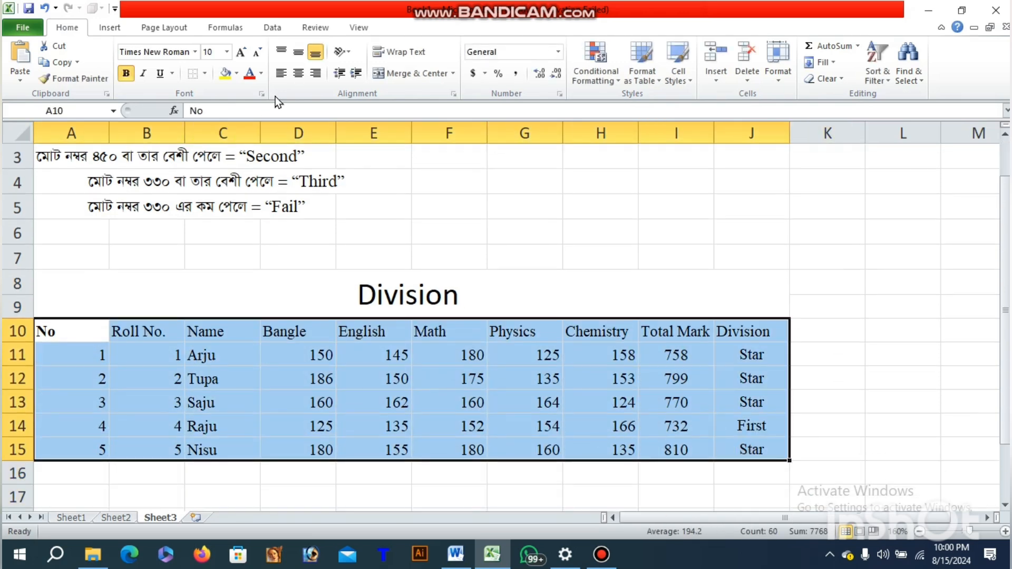
click(302, 76)
click(298, 51)
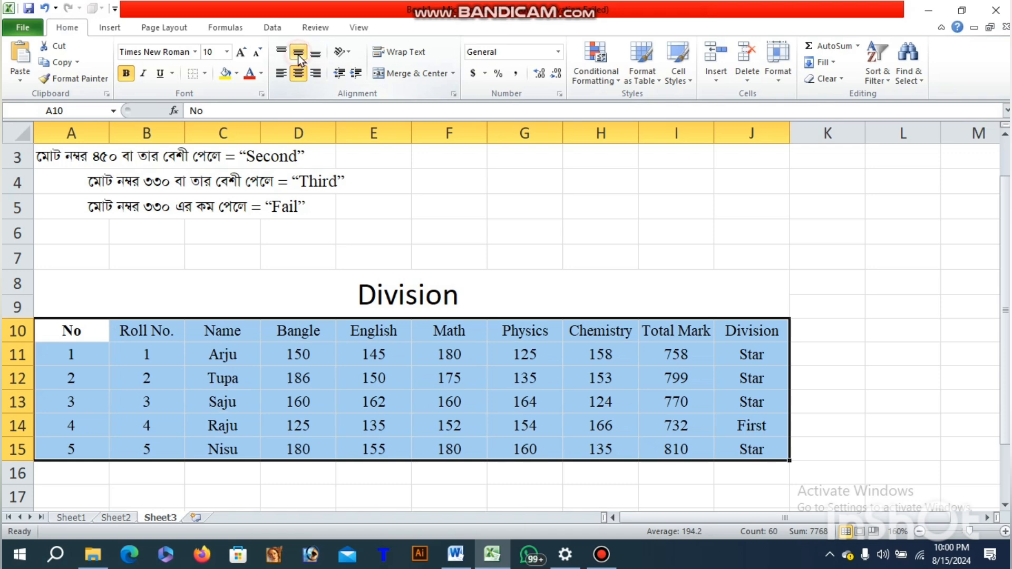
click(547, 428)
Apply all borders to the table range A10:J15
drag(79, 335, 736, 443)
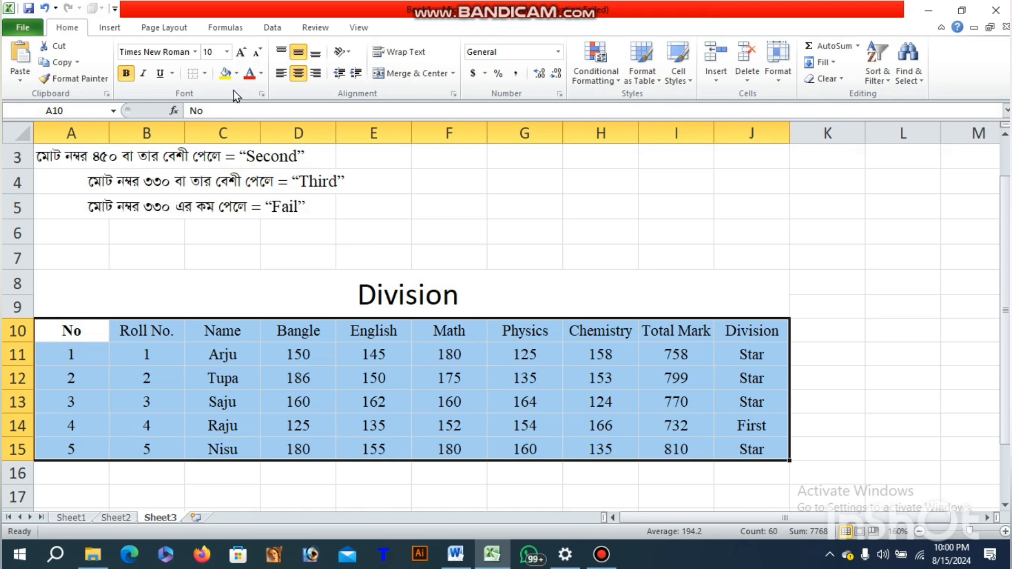
click(204, 75)
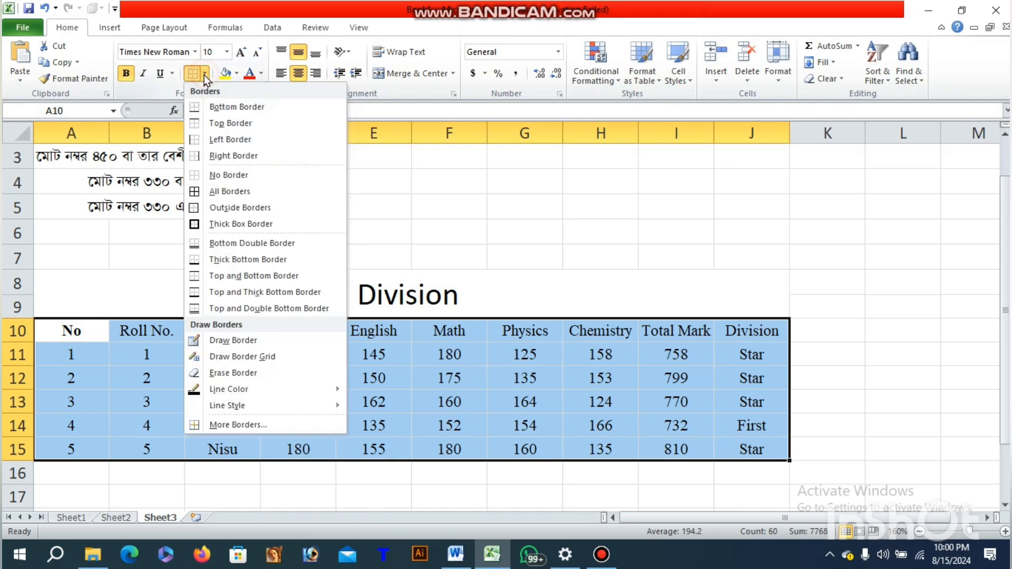
click(210, 192)
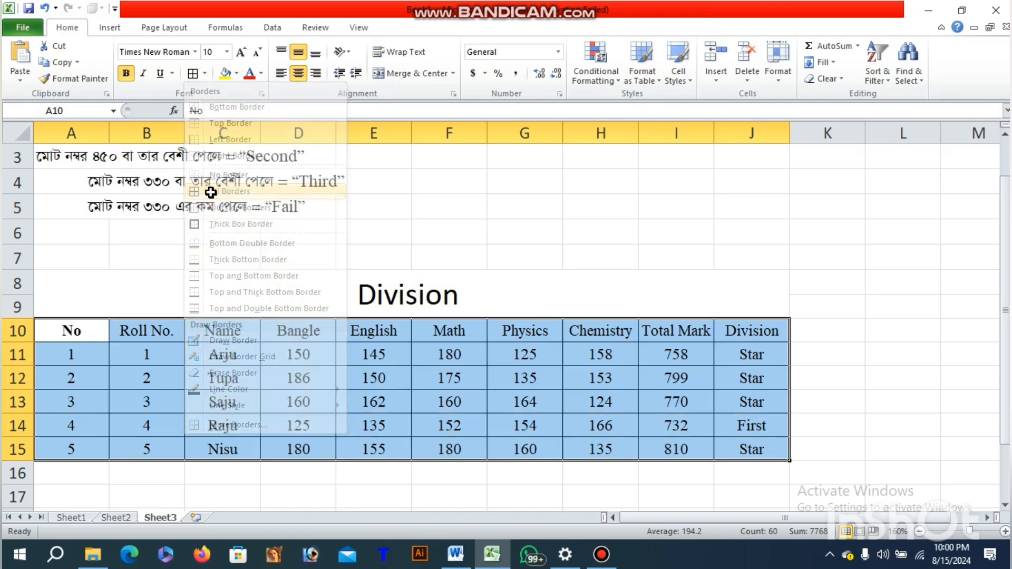
click(875, 453)
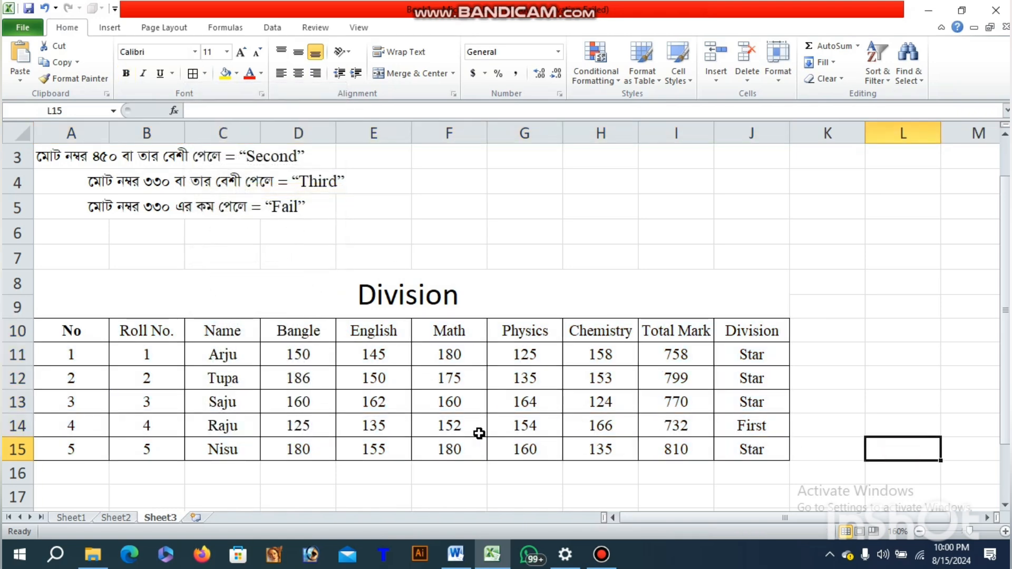